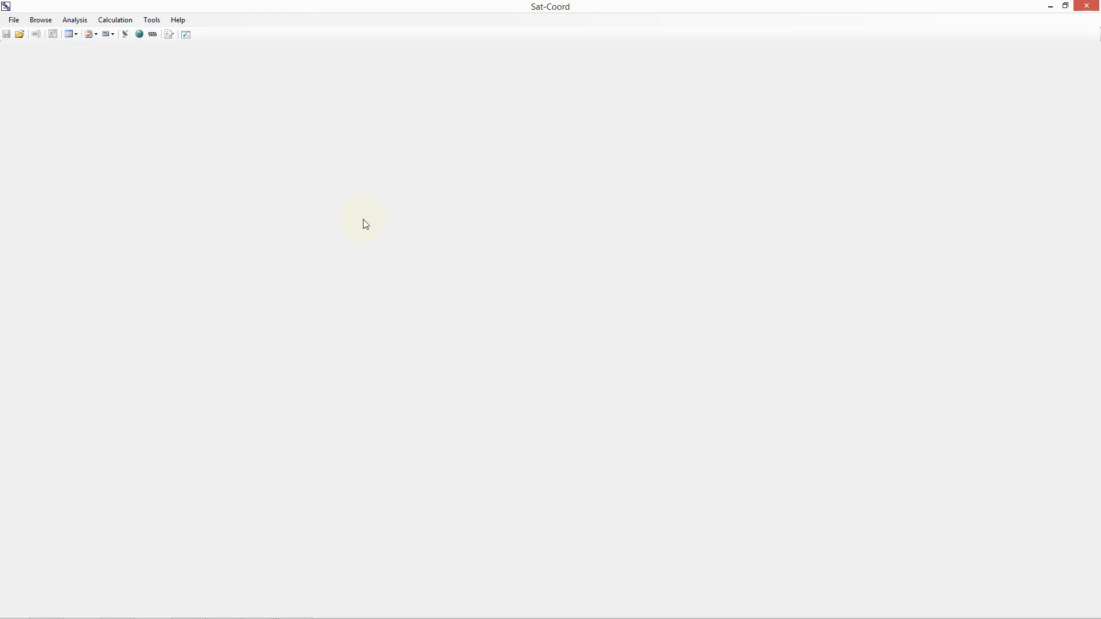
Step: Open the program options and review the Browse Database Options with the SNS, SNL and UCS database settings
left_click(152, 20)
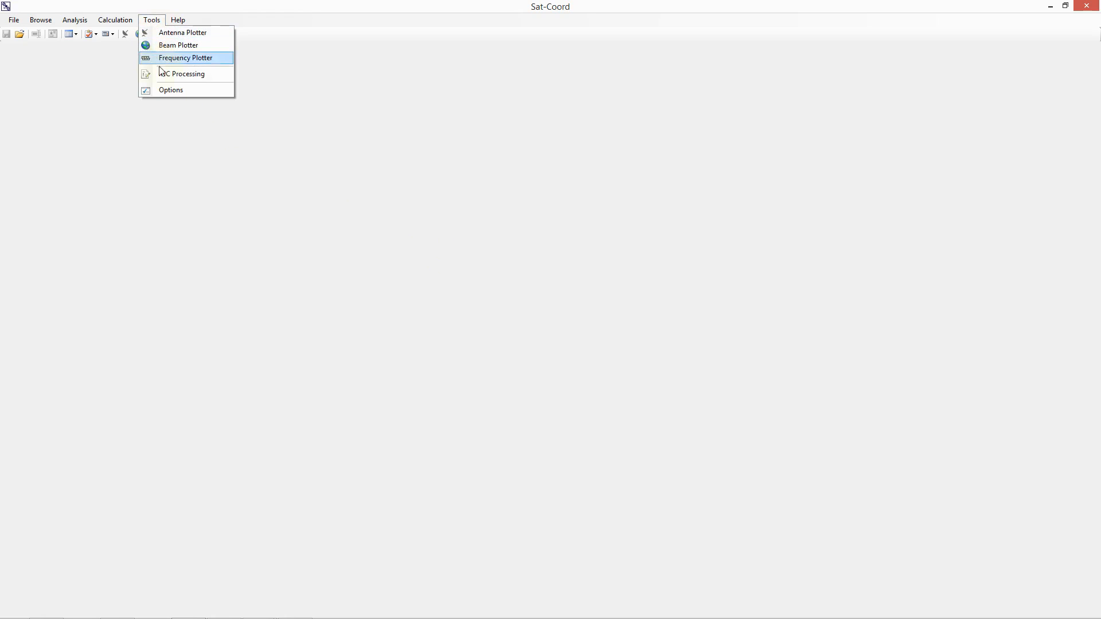
left_click(160, 92)
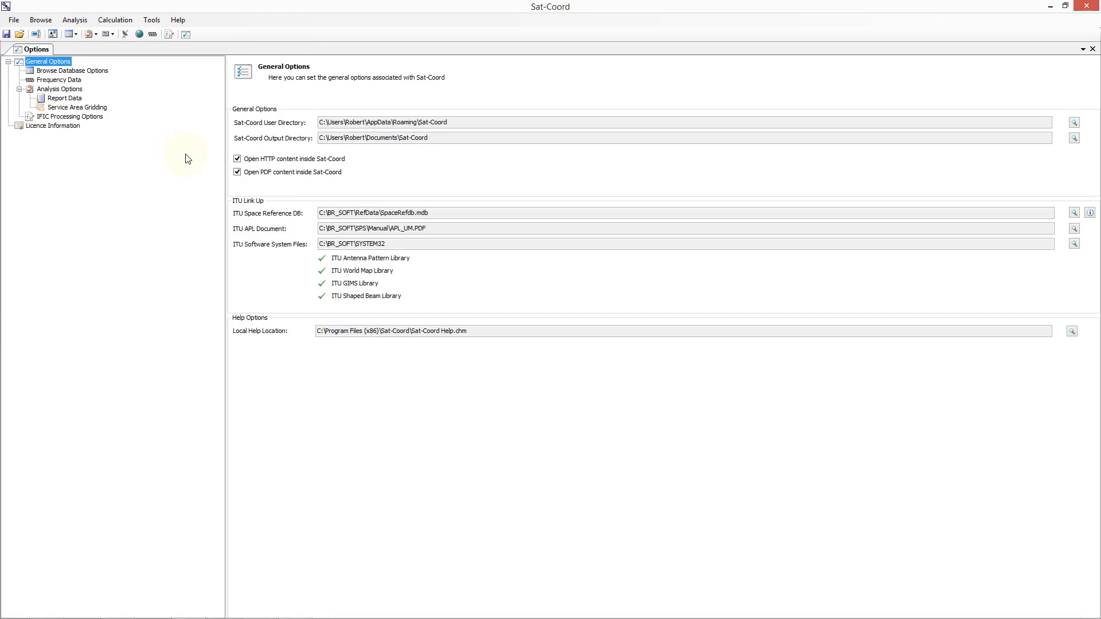
left_click(88, 70)
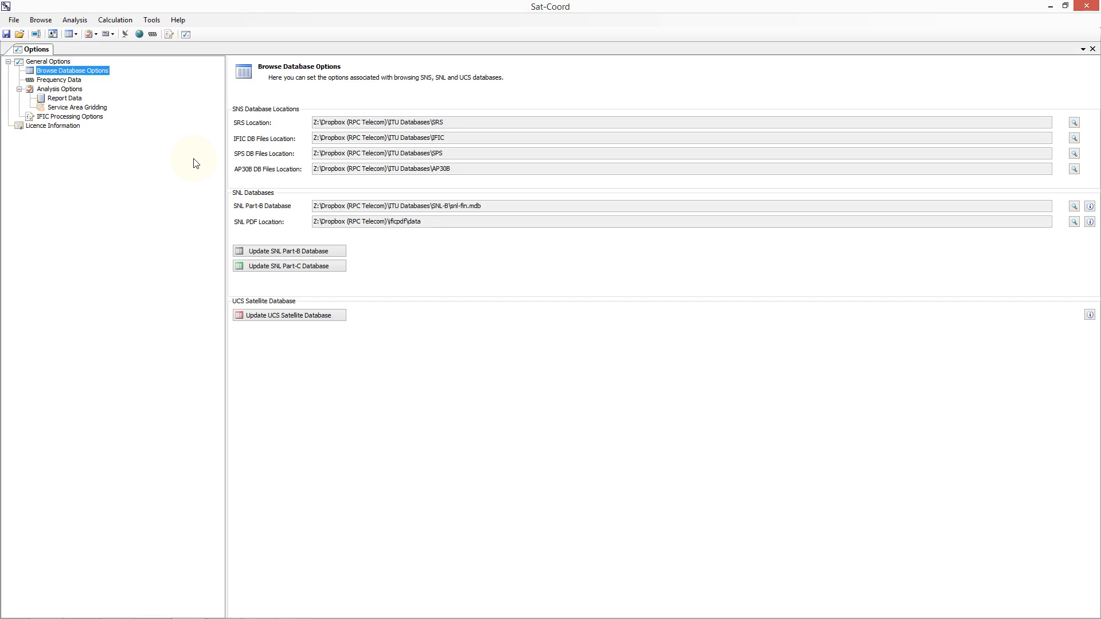
Step: Look through the available IFIC, AP30B and other databases, and open the SRS2780 database for browsing
left_click(46, 20)
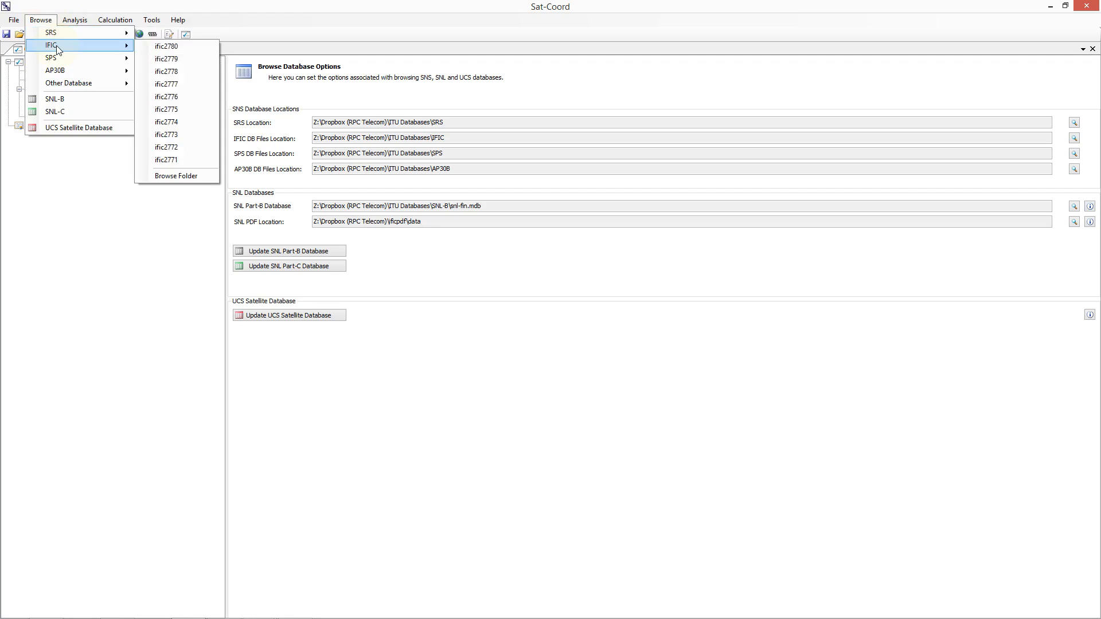
mouse_move(62, 72)
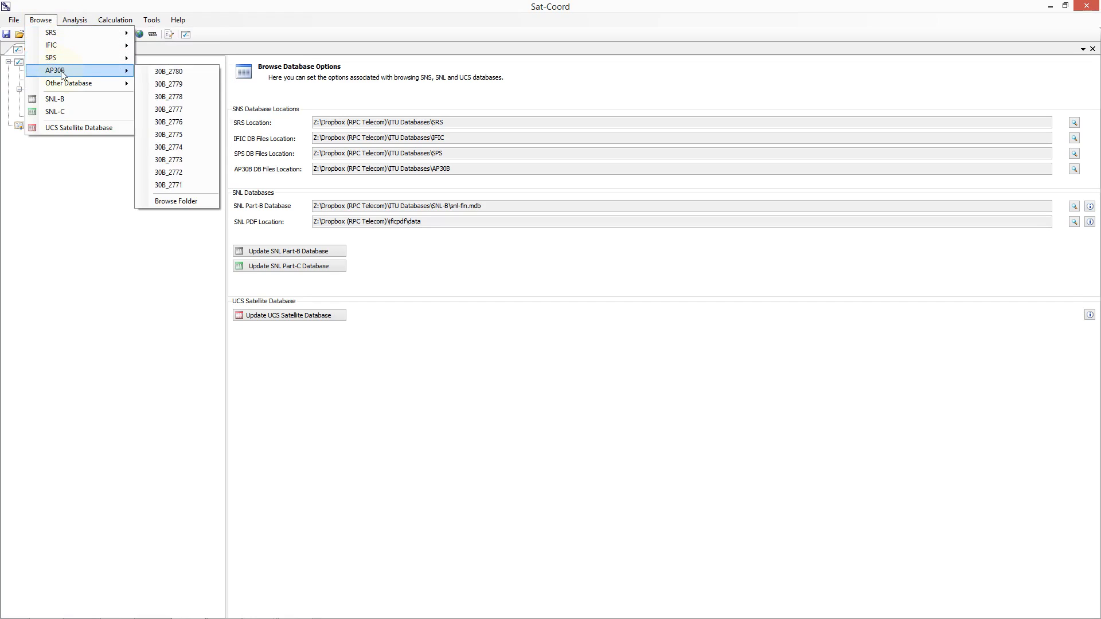
mouse_move(64, 46)
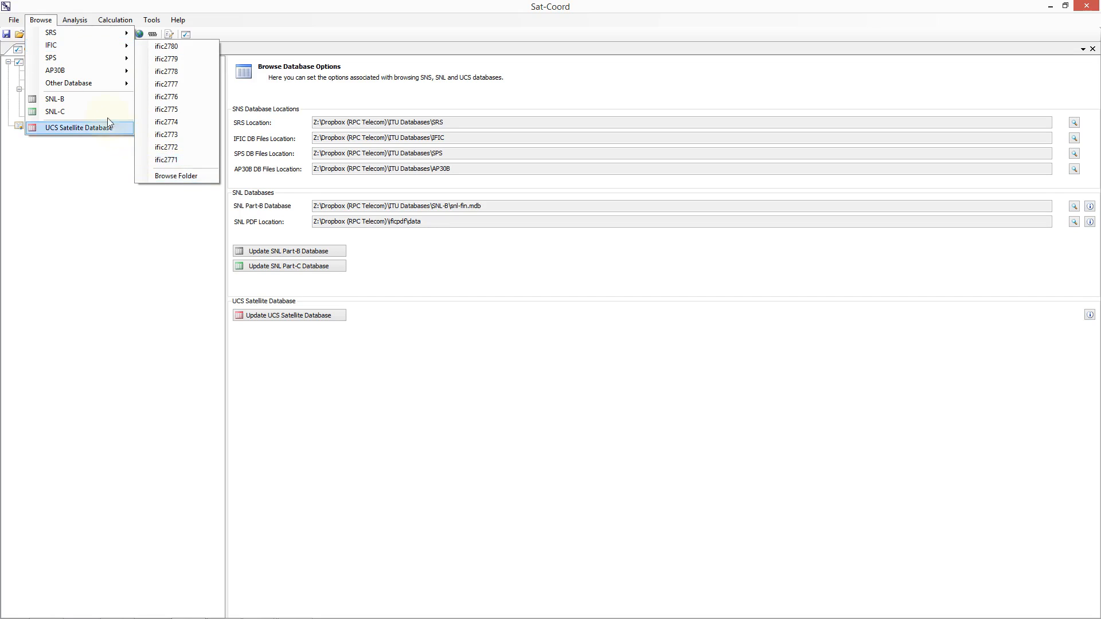
mouse_move(93, 83)
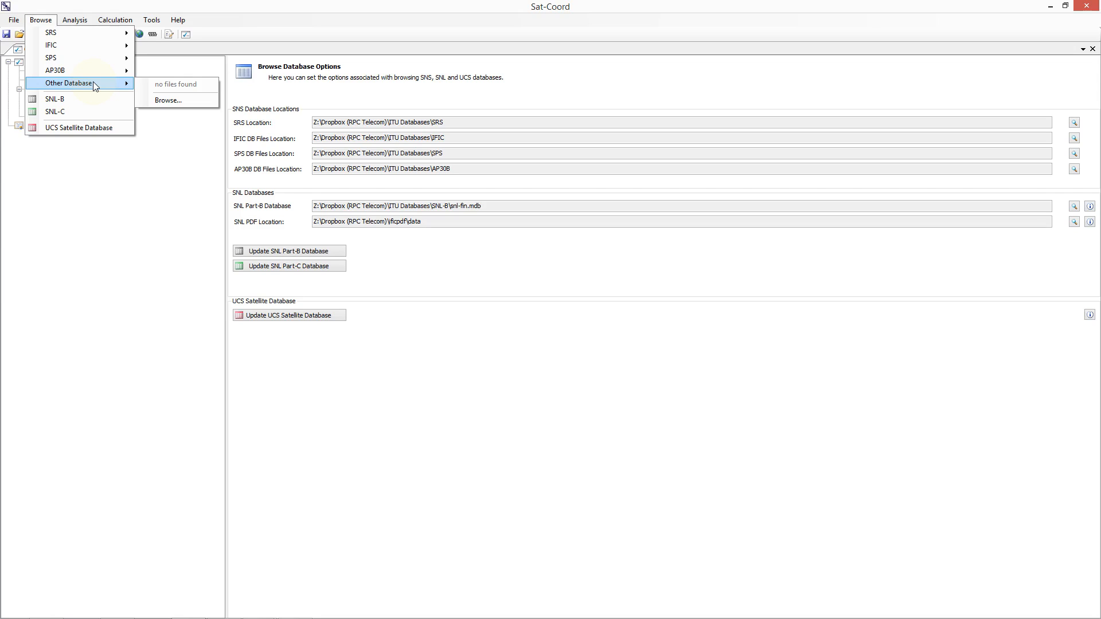
left_click(160, 100)
left_click(41, 19)
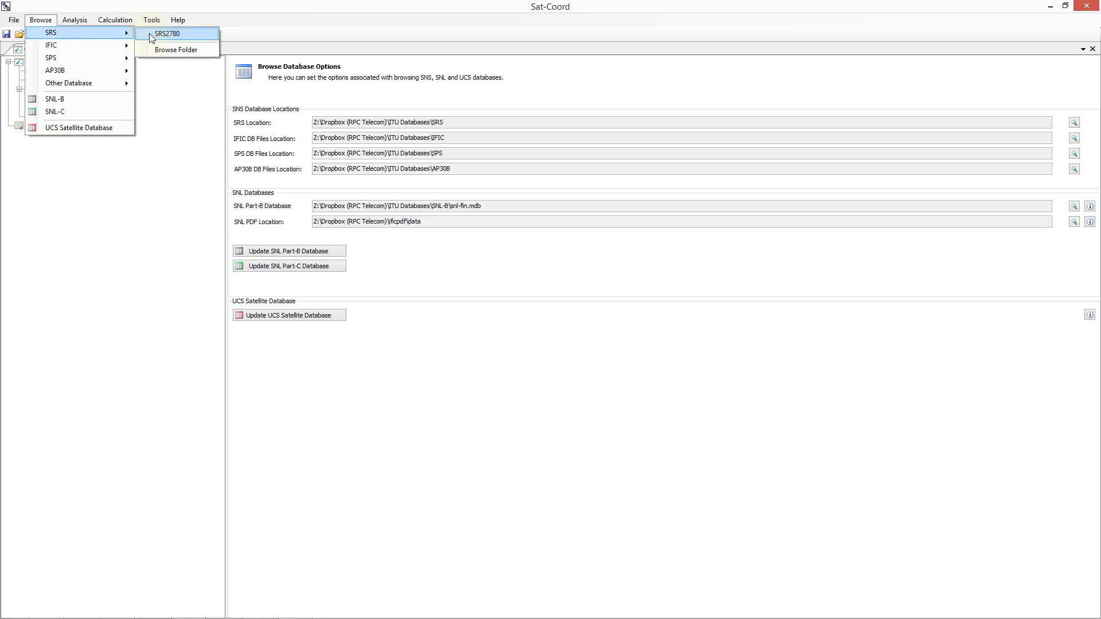
left_click(166, 33)
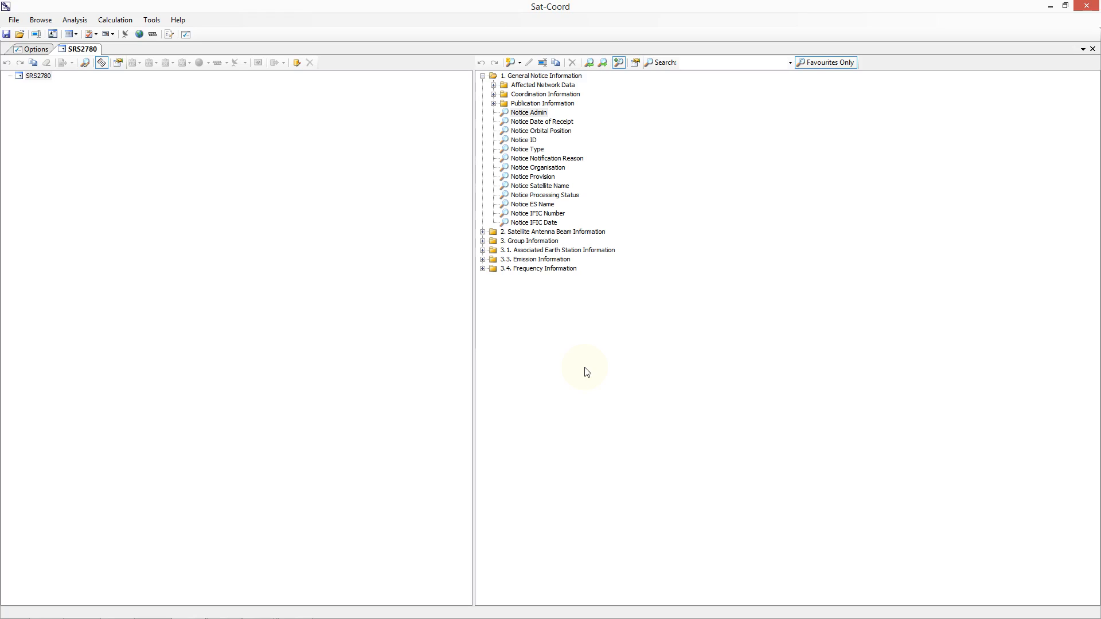
Step: Show all available searches instead of only the favourites, and filter the list by "polari"
left_click(812, 67)
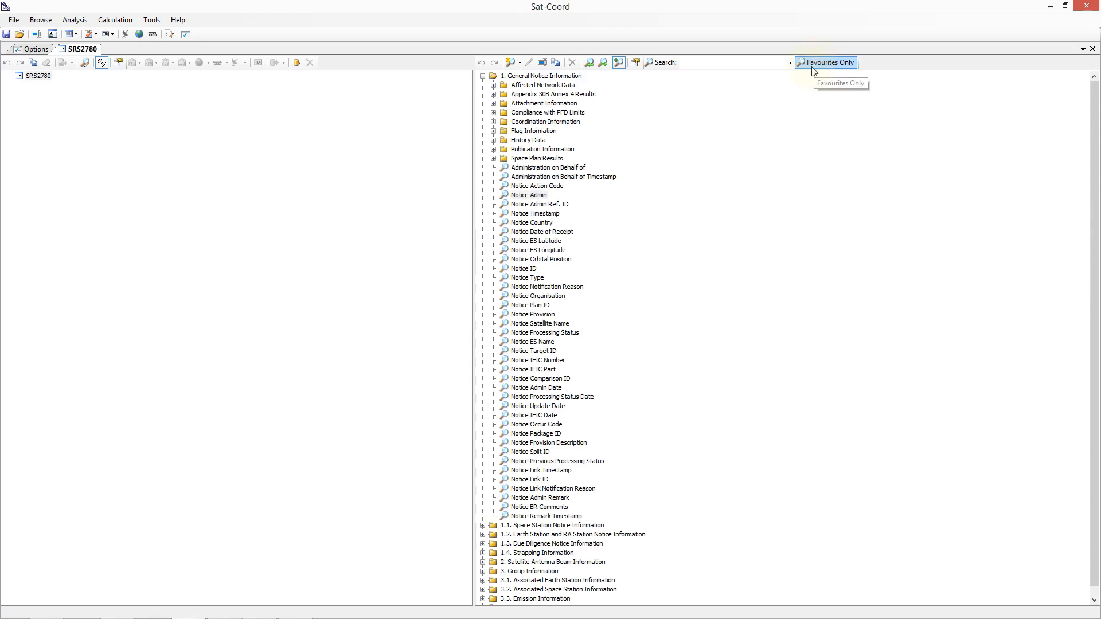
left_click(810, 67)
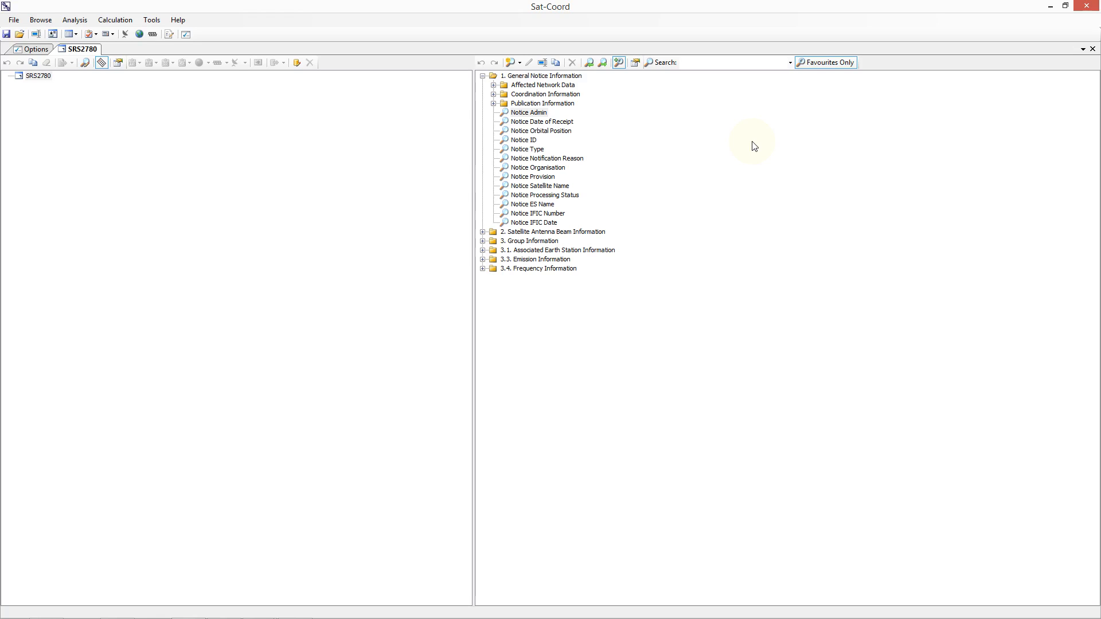
left_click(814, 64)
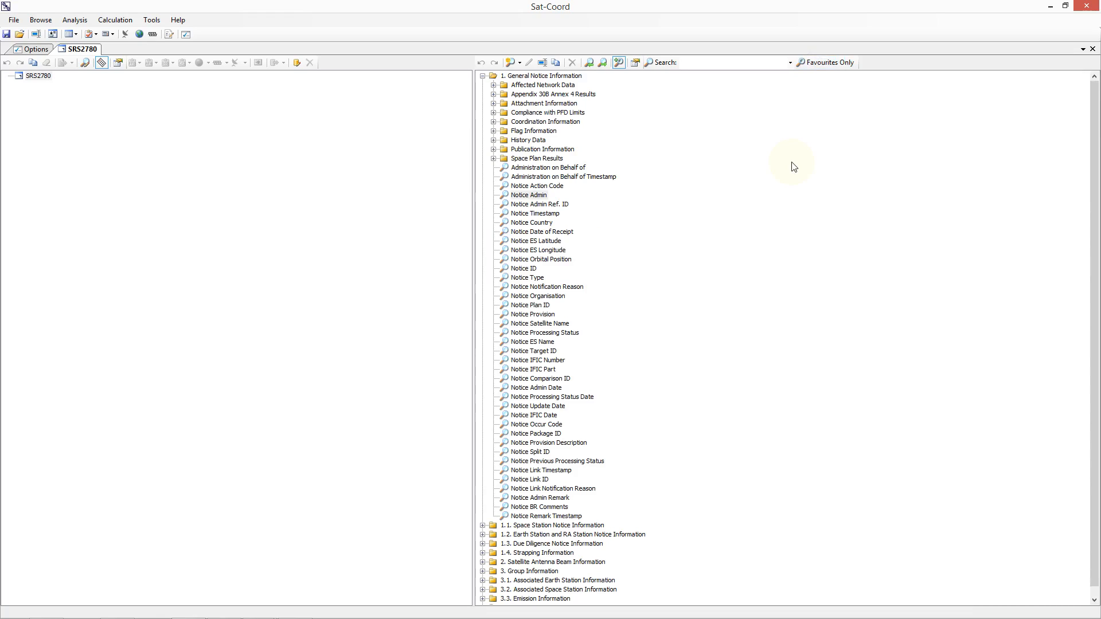
left_click(729, 63)
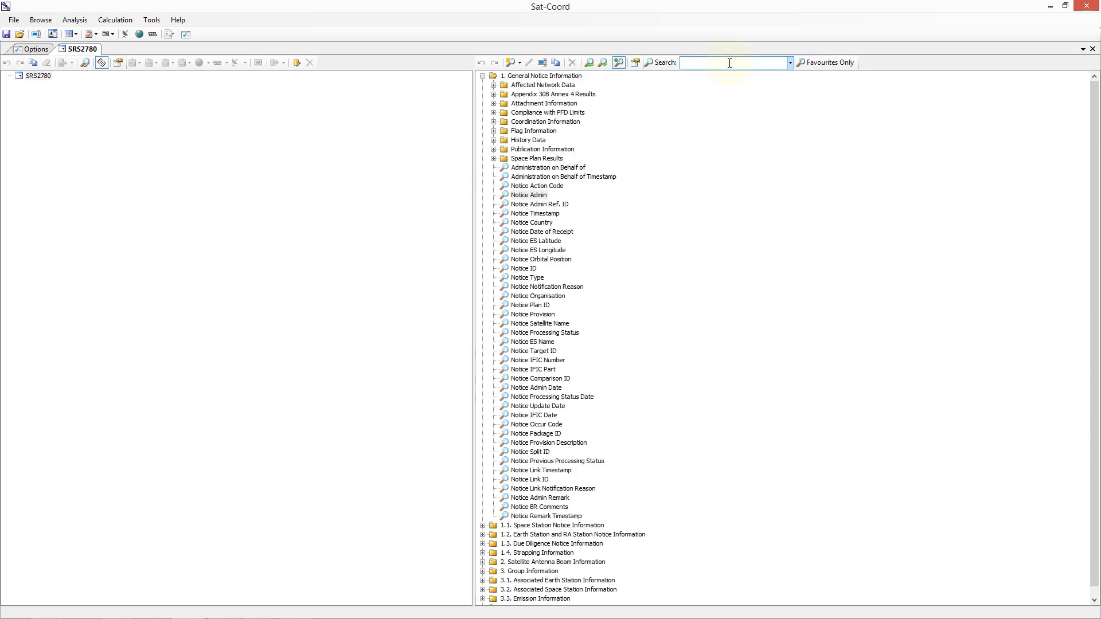
type("pol")
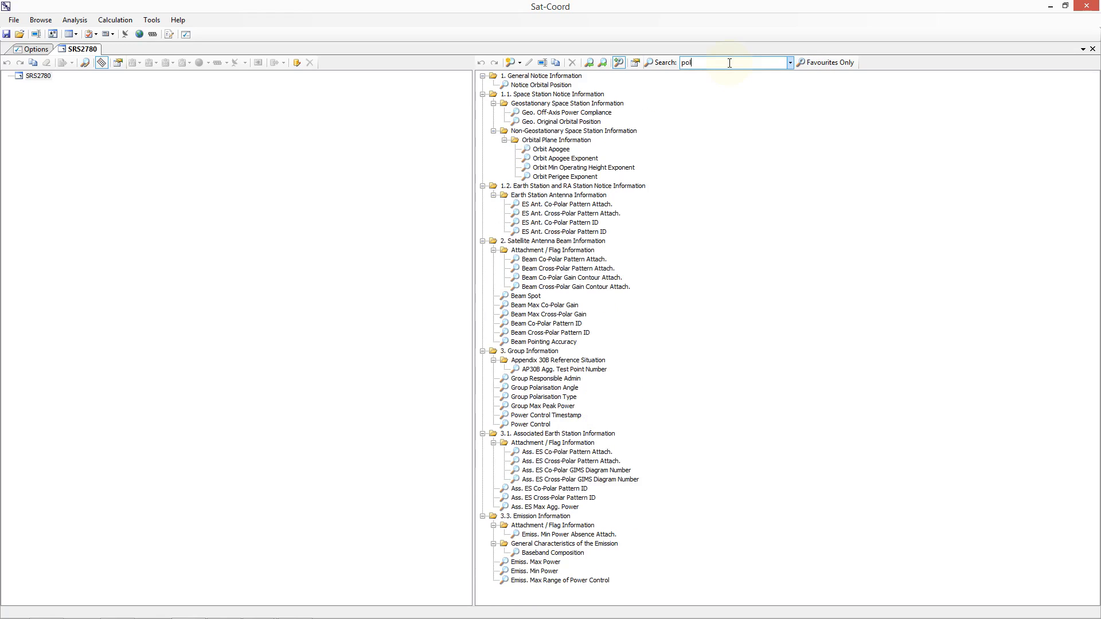
type("ar")
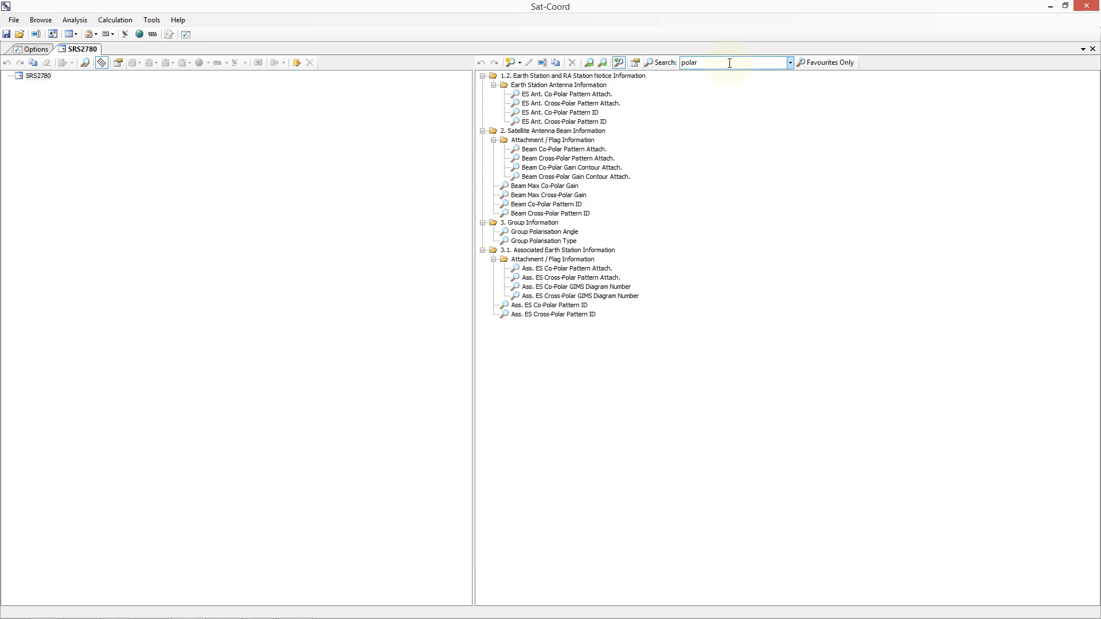
type("i")
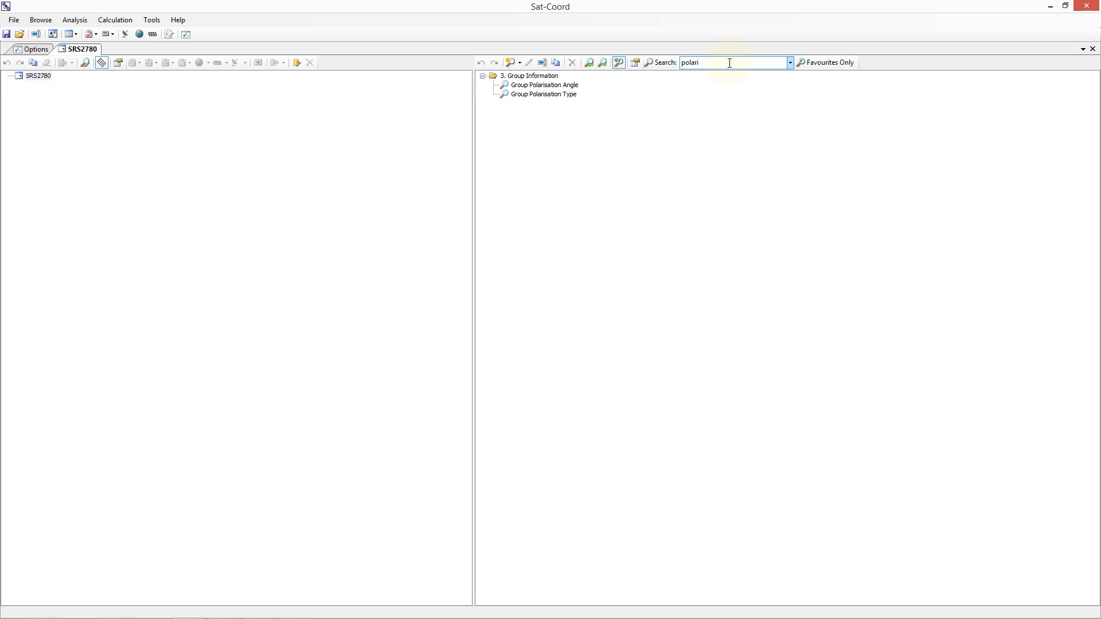
Step: Consult the help on the Group Polarisation Type search and its potential values, and close the help
left_click(564, 95)
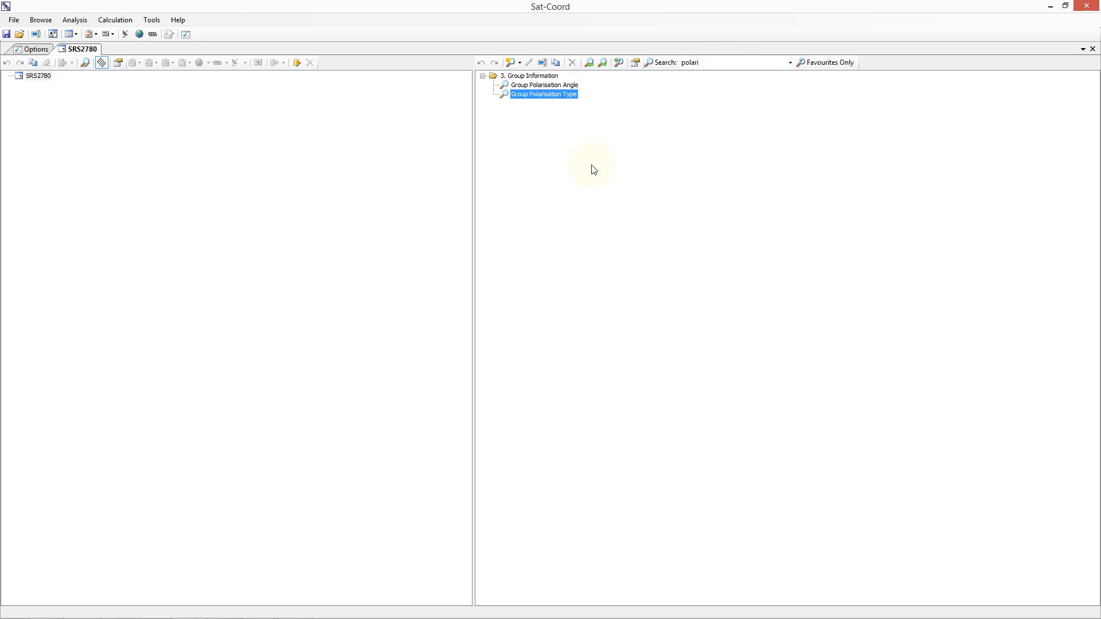
left_click(618, 61)
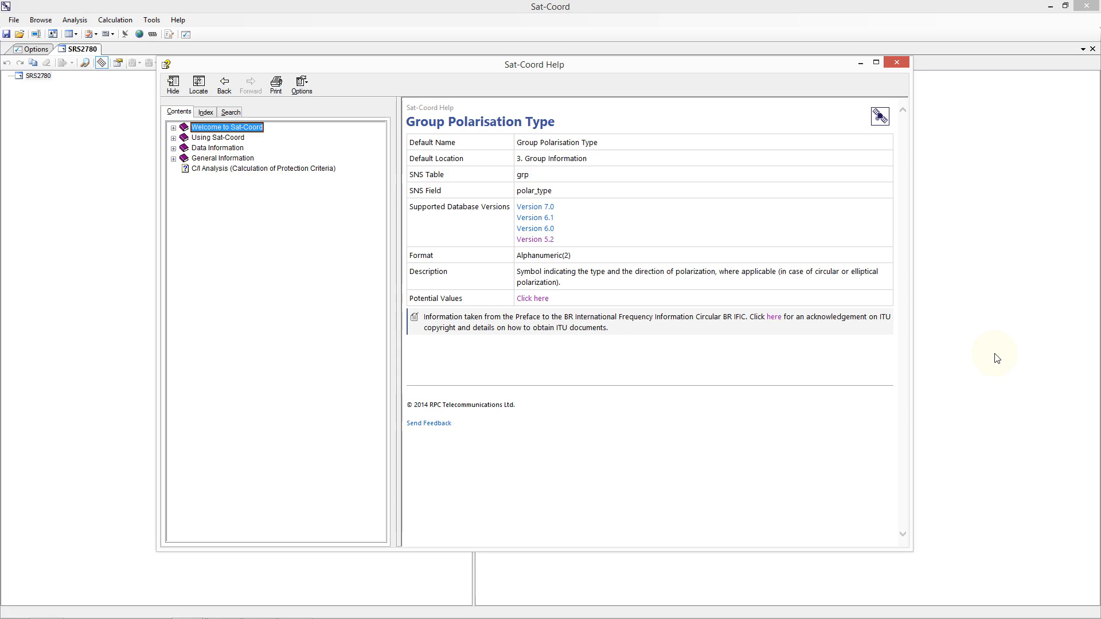
left_click(527, 299)
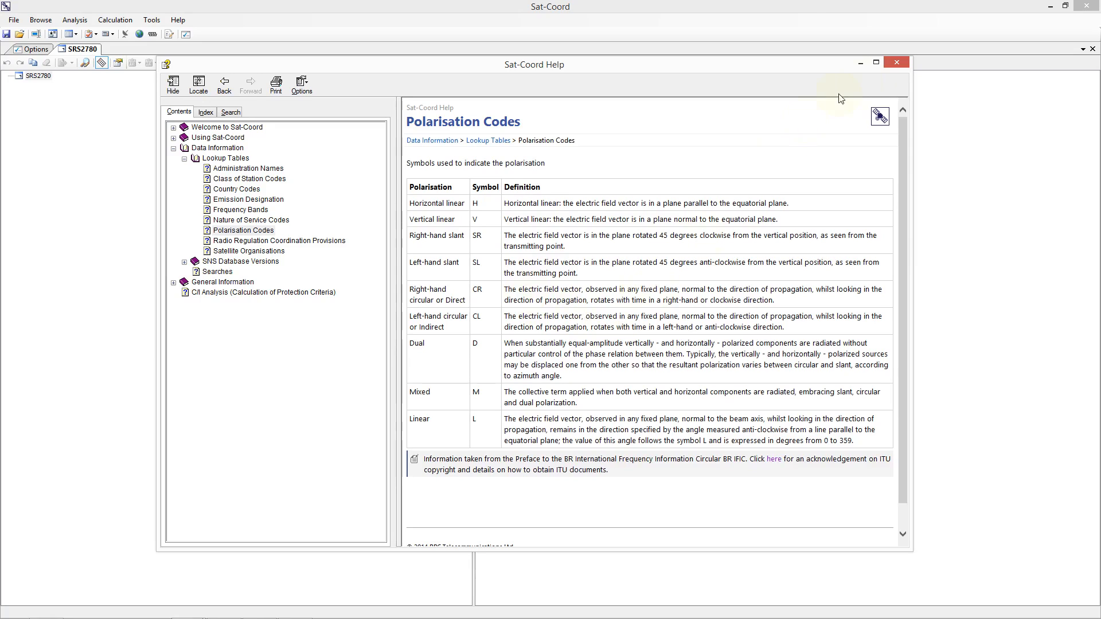
left_click(894, 63)
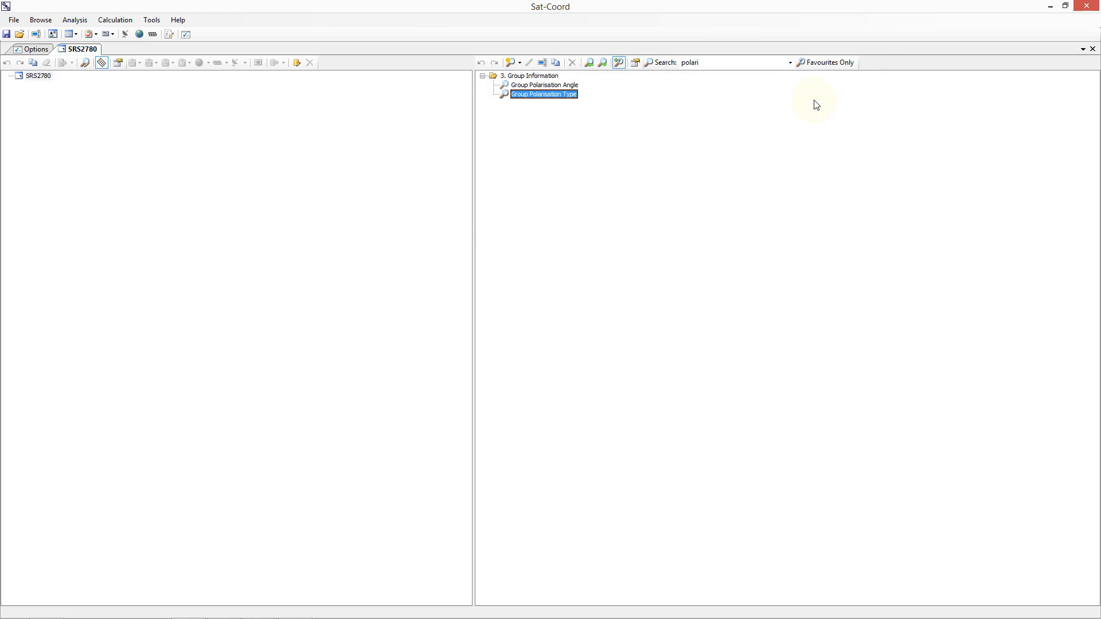
Step: Limit the searches to favourites, clear the filter text, and expand only the General Notice Information folder
left_click(733, 62)
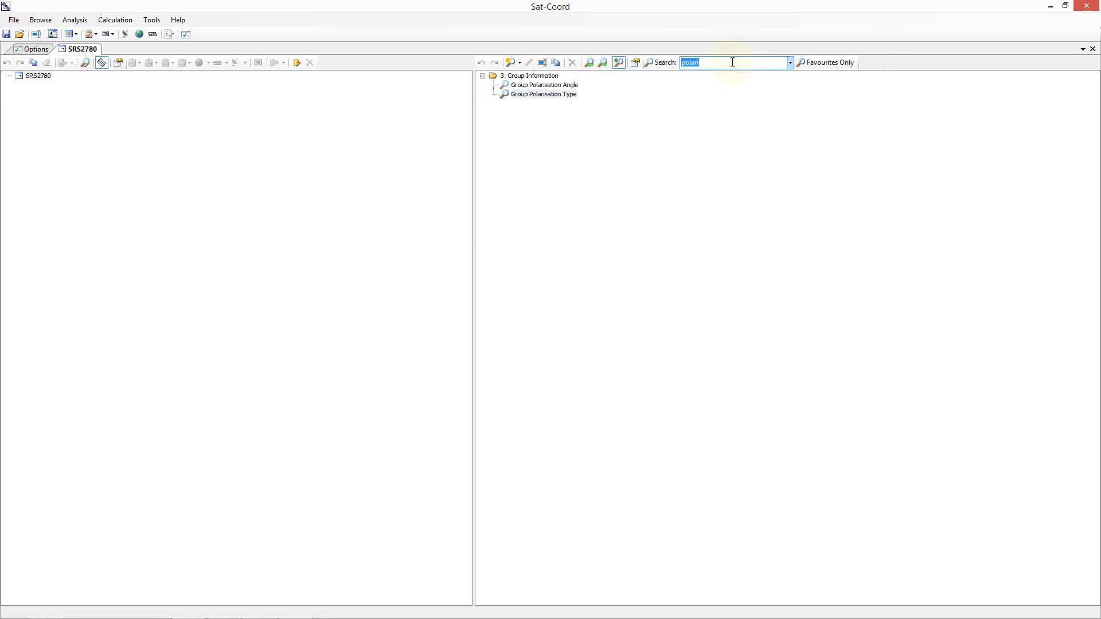
left_click(826, 64)
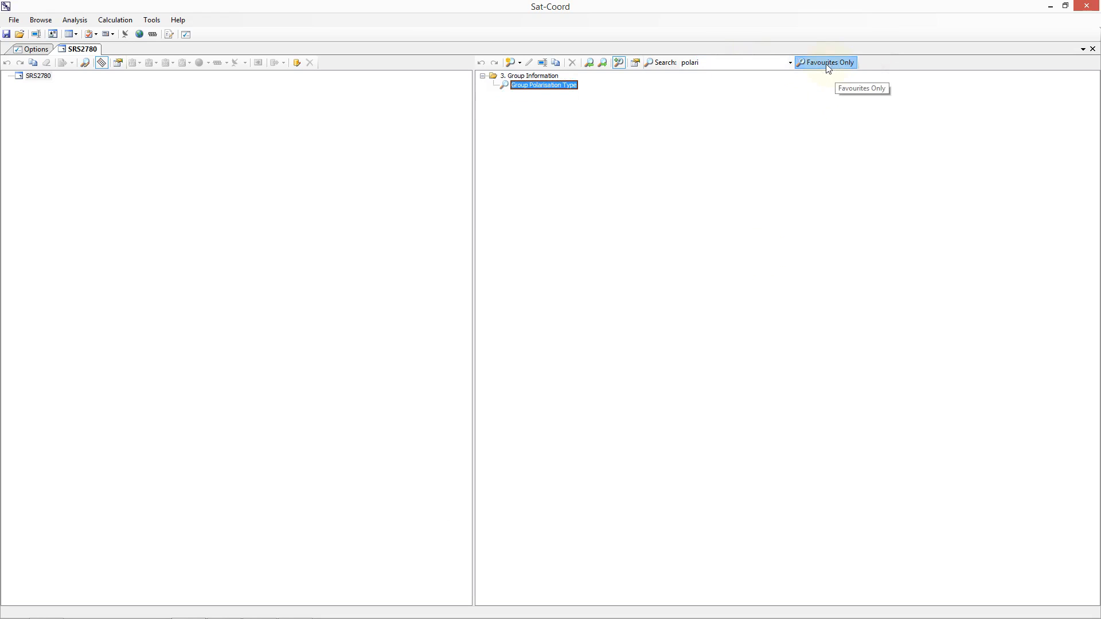
left_click(736, 63)
key("BackSpace")
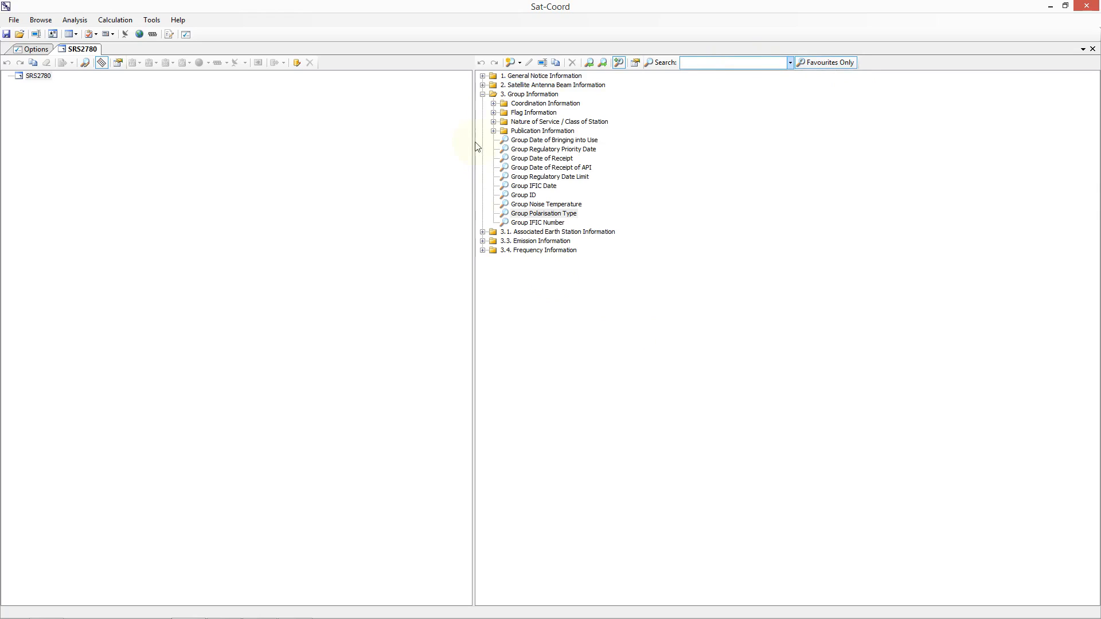
left_click(482, 94)
left_click(482, 77)
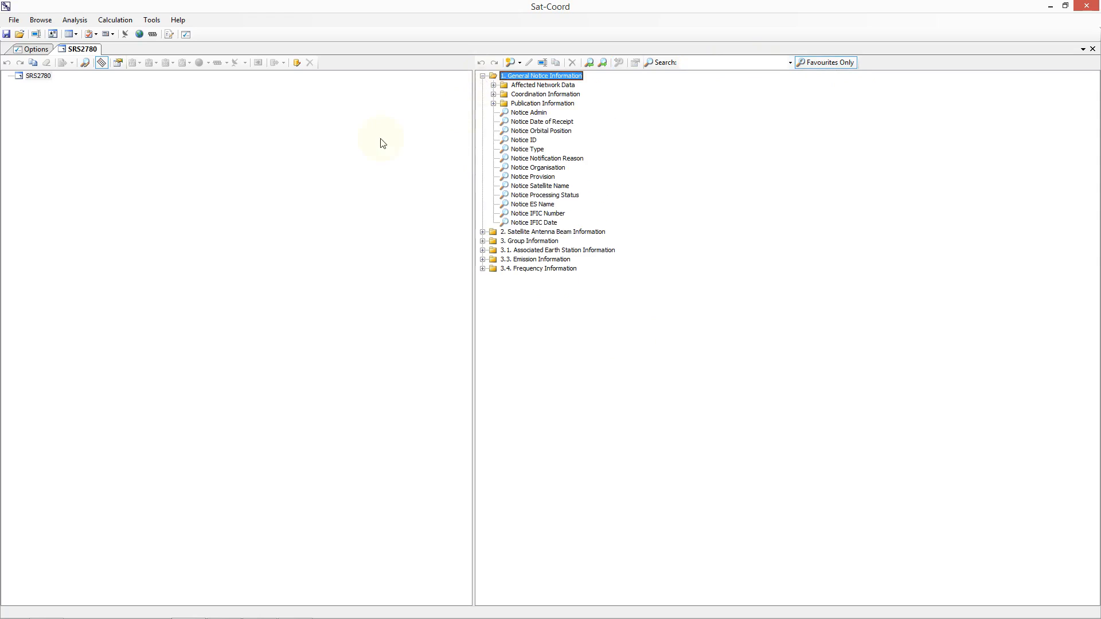
Step: Run the Notice Admin search on SRS2780 and the Notice Type search on administration G
left_click(19, 77)
double_click(522, 113)
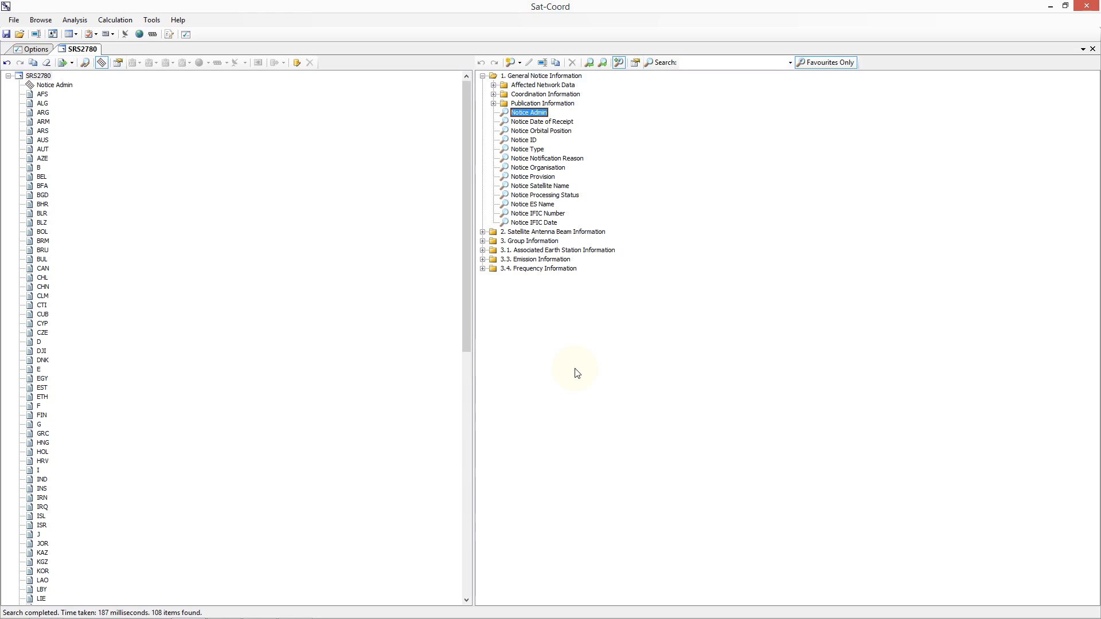
left_click(40, 426)
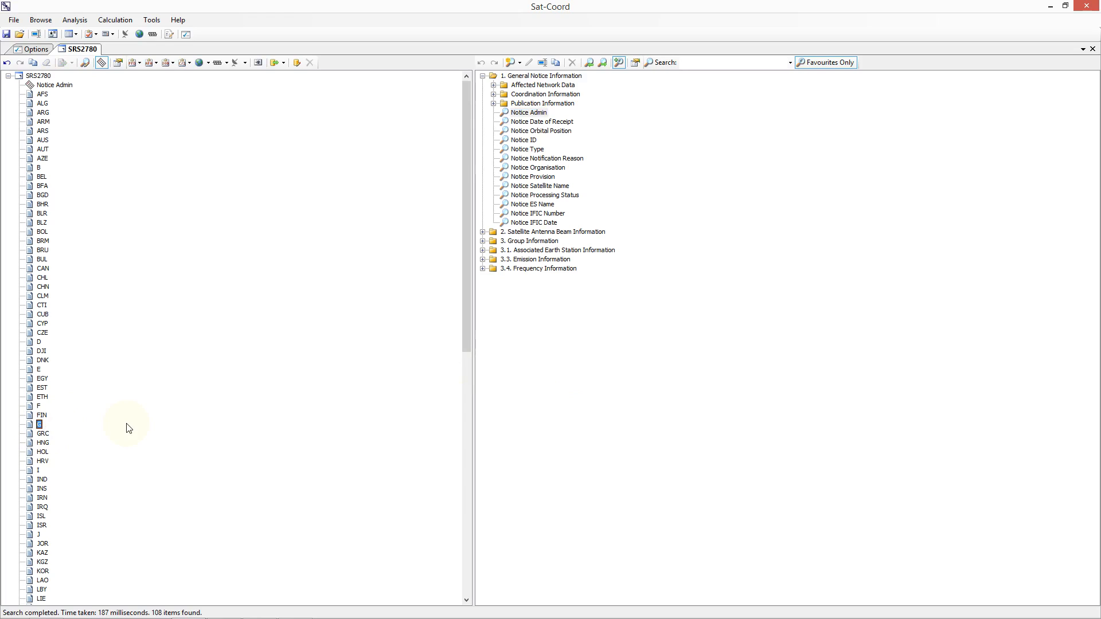
left_click(522, 150)
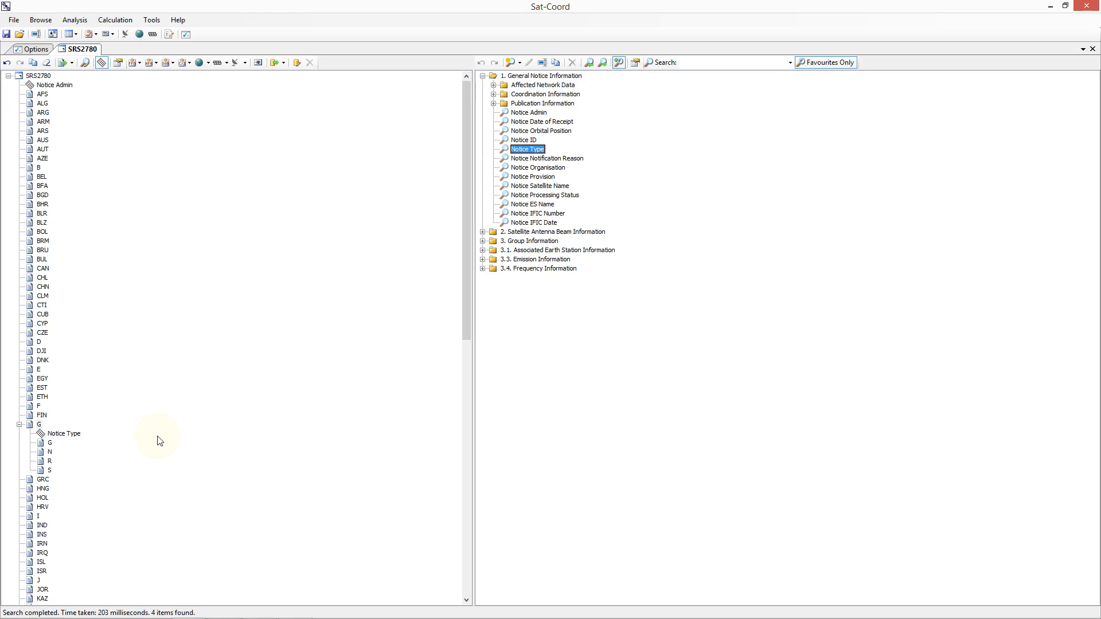
Step: Run Notice Satellite Name on administration G's notice type G, and Notice Notification Reason on satellite AM-SAT A4
left_click(50, 444)
double_click(509, 187)
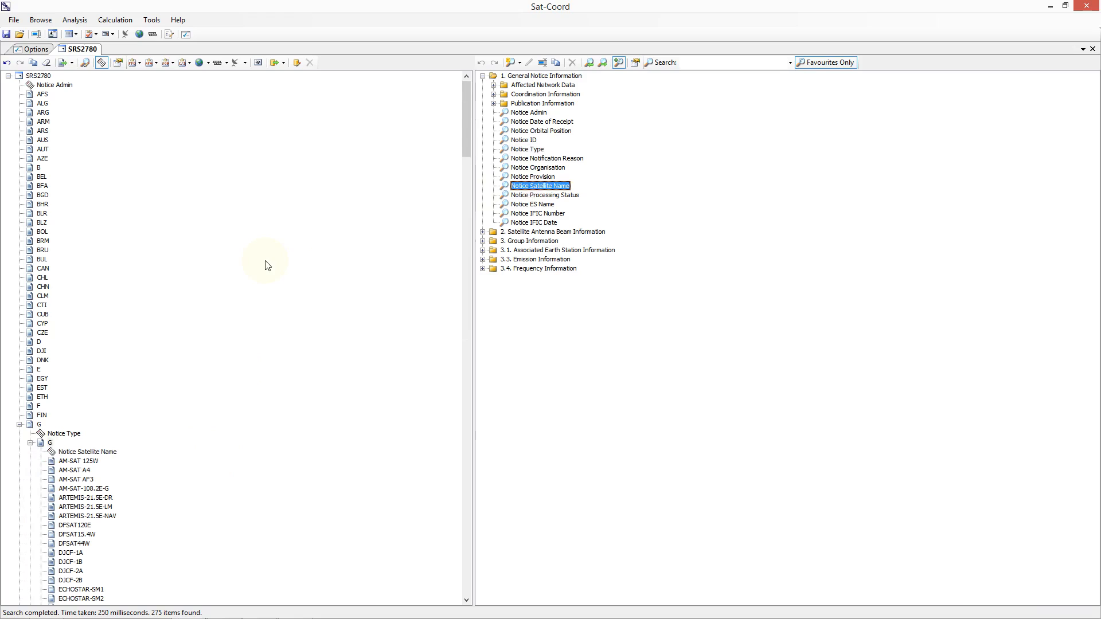
left_click_drag(467, 602, 466, 602)
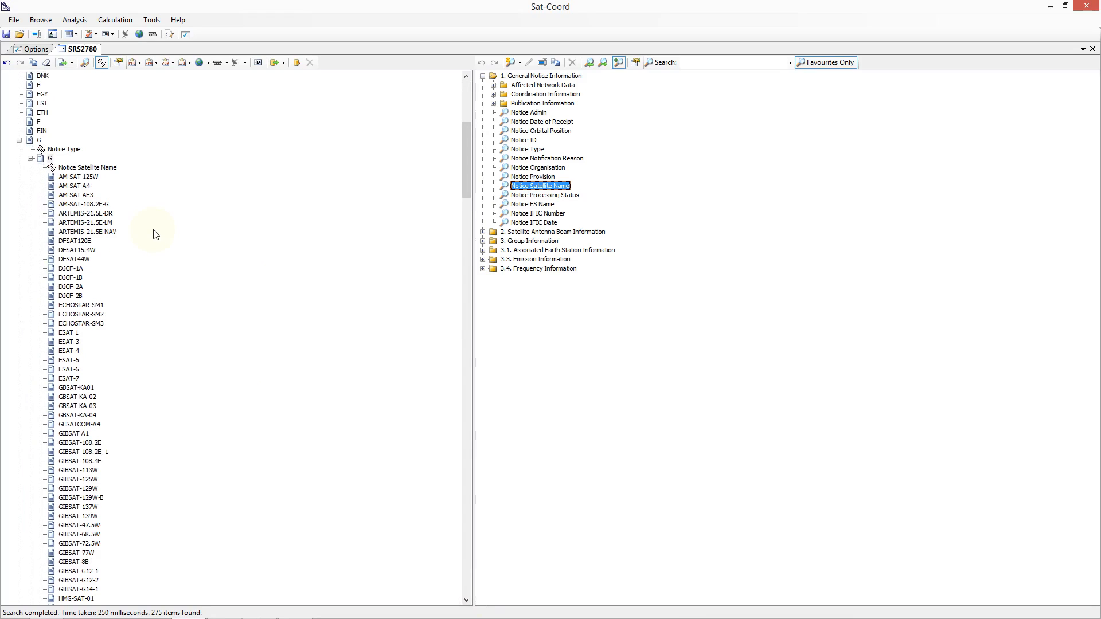
left_click(83, 186)
double_click(547, 158)
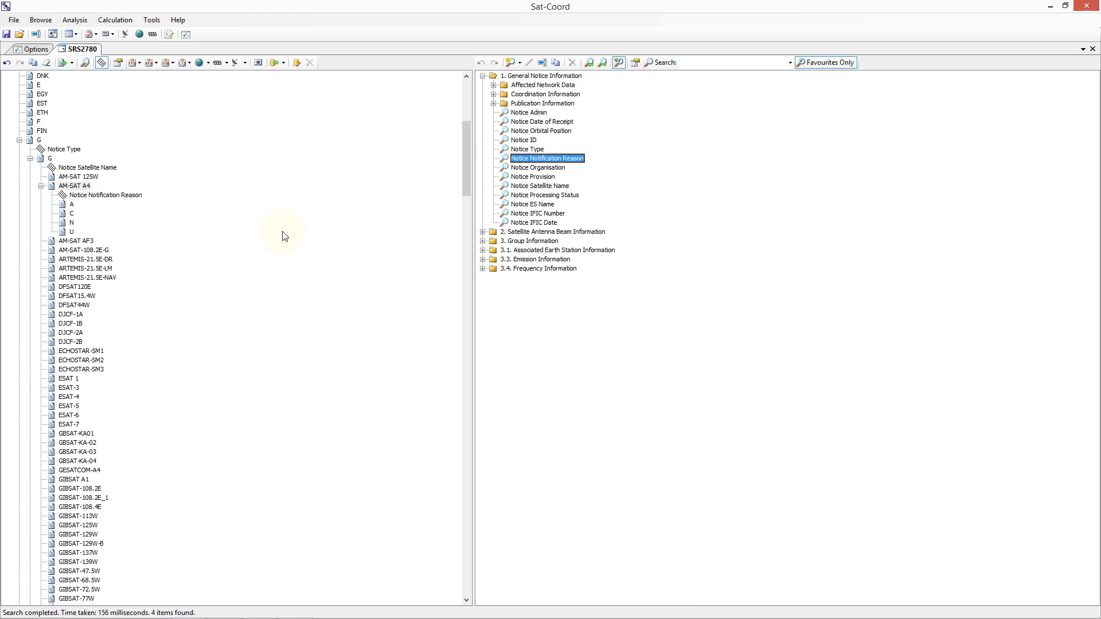
Step: Run the Group Regulatory Priority Date search on notification reason C of AM-SAT A4
left_click(71, 214)
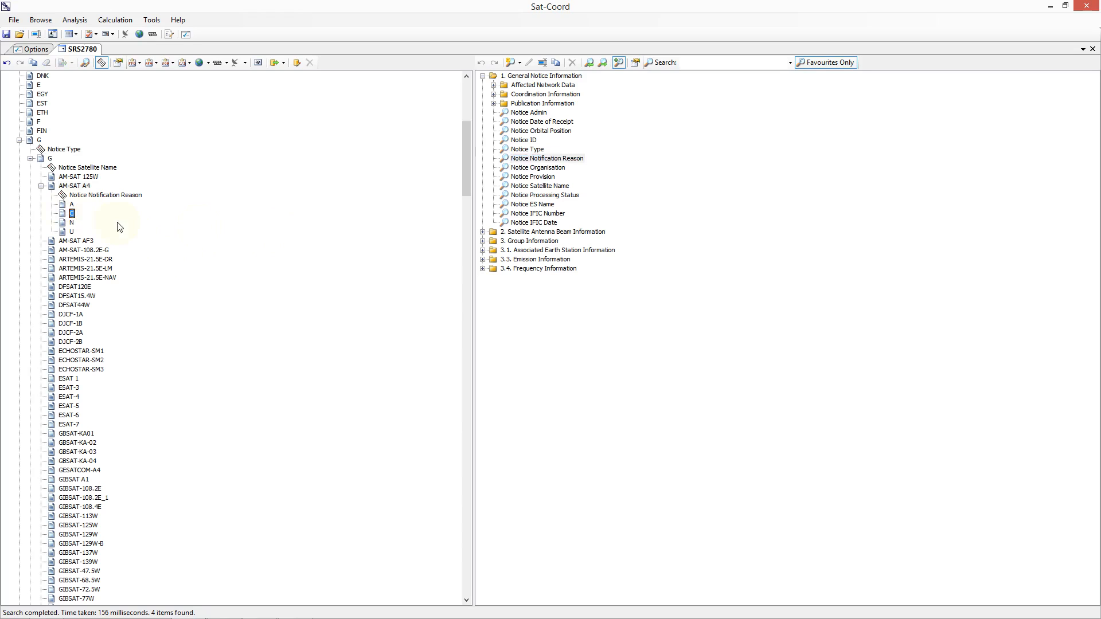
left_click(483, 241)
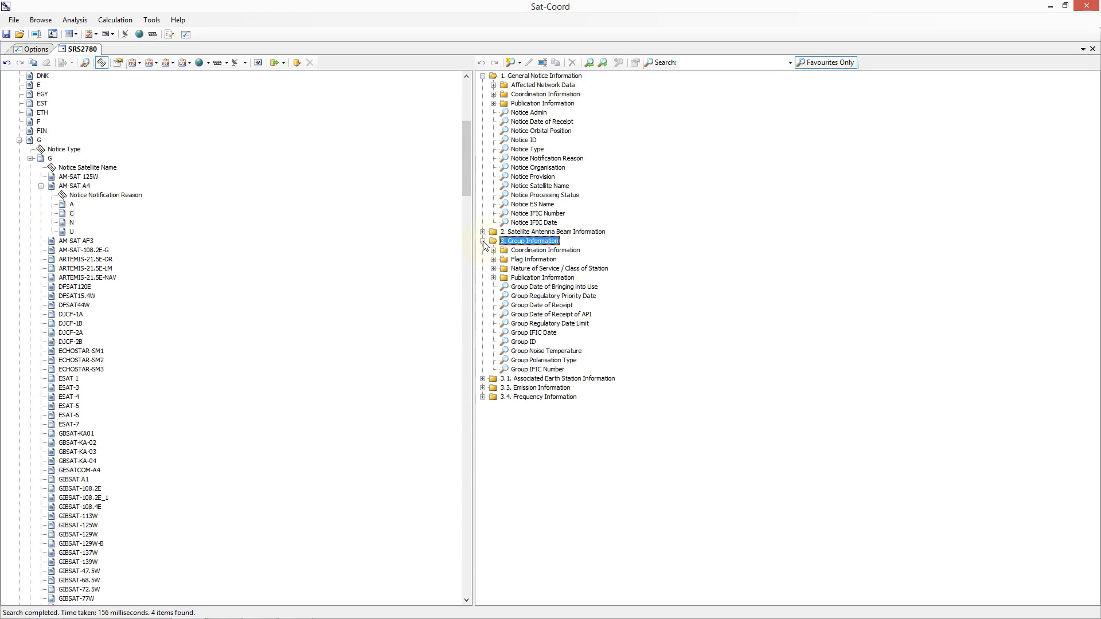
double_click(539, 296)
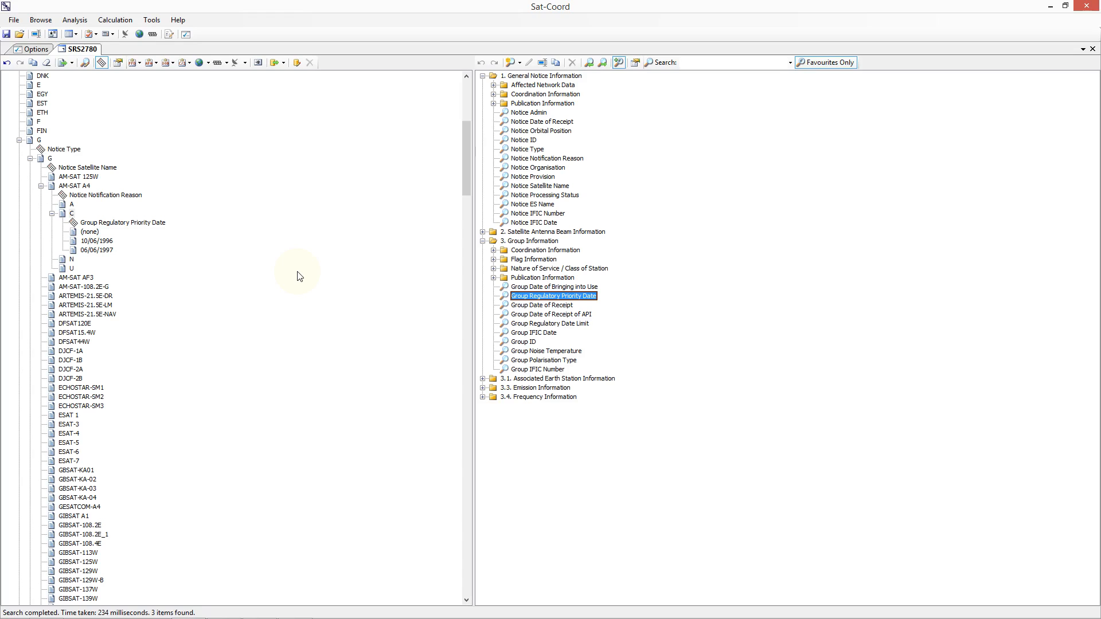
Step: Stop limiting the searches to favourites and filter the search list by "finding"
left_click(717, 62)
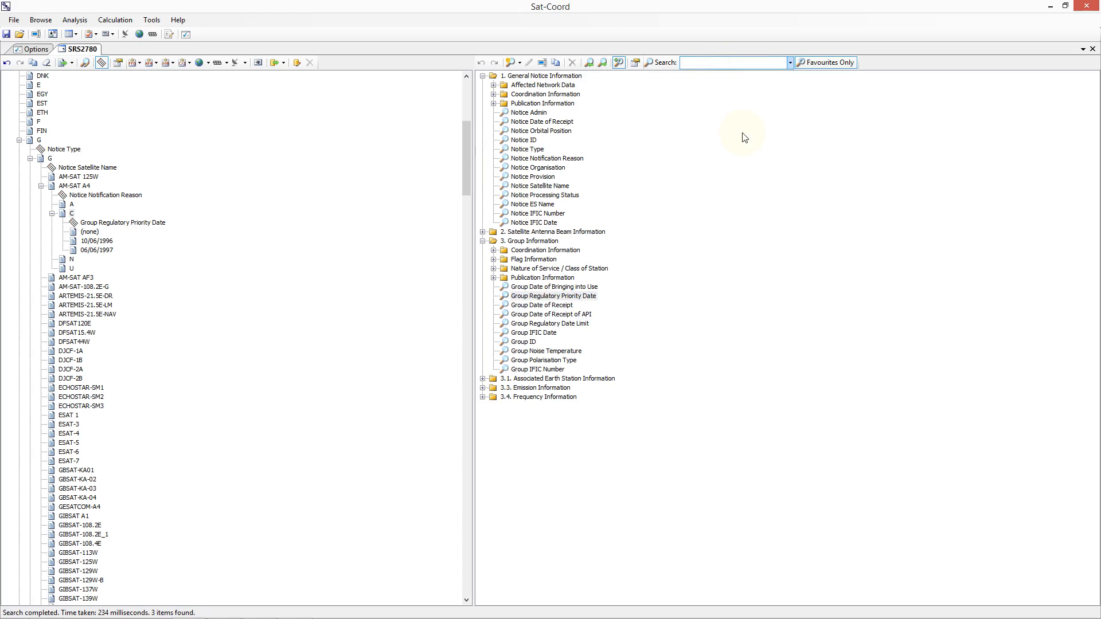
left_click(817, 63)
left_click(817, 63)
left_click(698, 64)
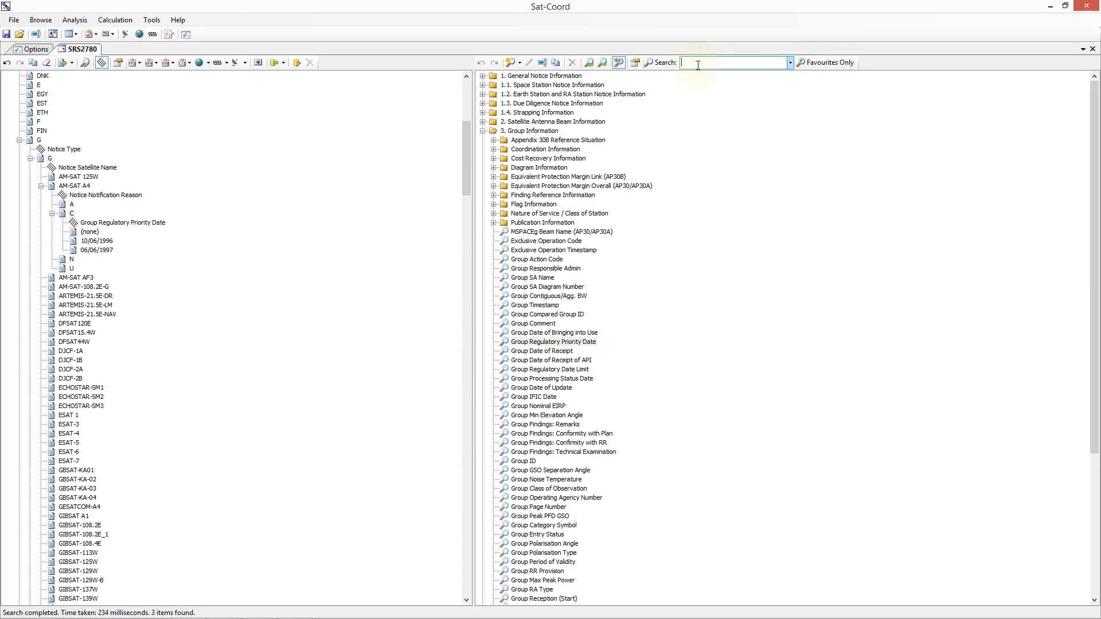
type("finding")
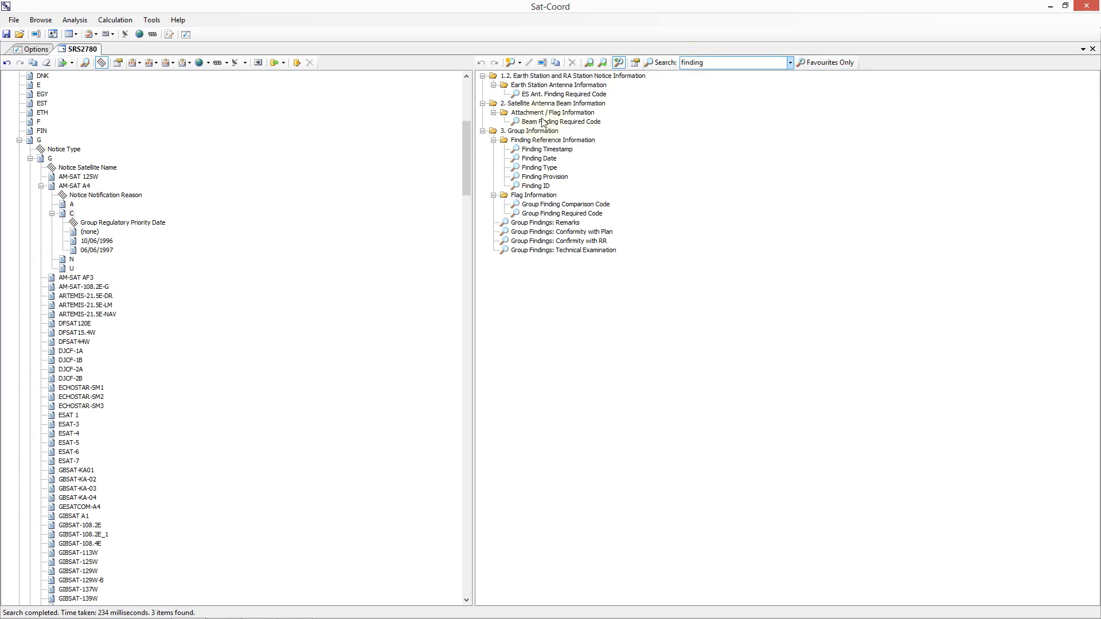
Step: Run the Group Findings: Confirmity with RR search on each regulatory priority date: (none), 10/06/1996 and 06/06/1997
left_click(83, 232)
double_click(555, 241)
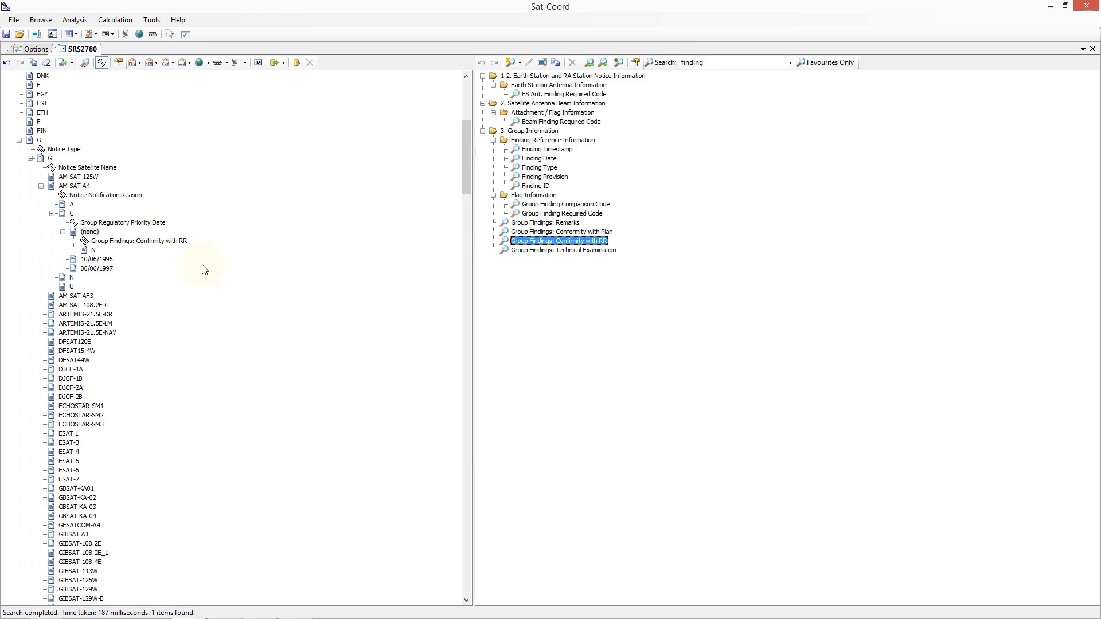
left_click(96, 260)
left_click(542, 243)
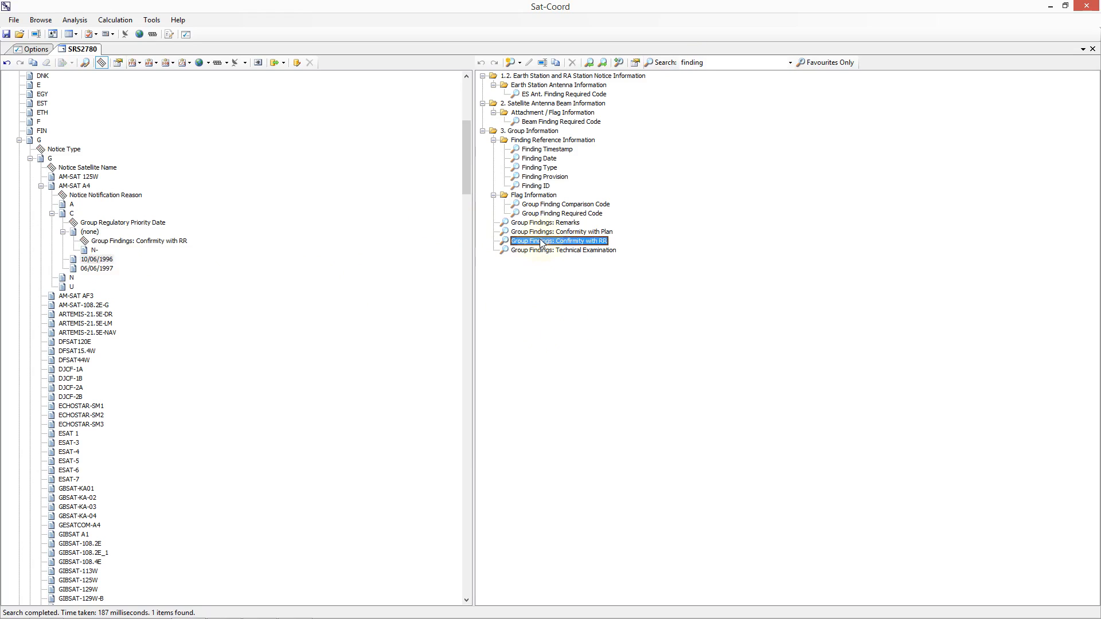
double_click(542, 243)
left_click(96, 286)
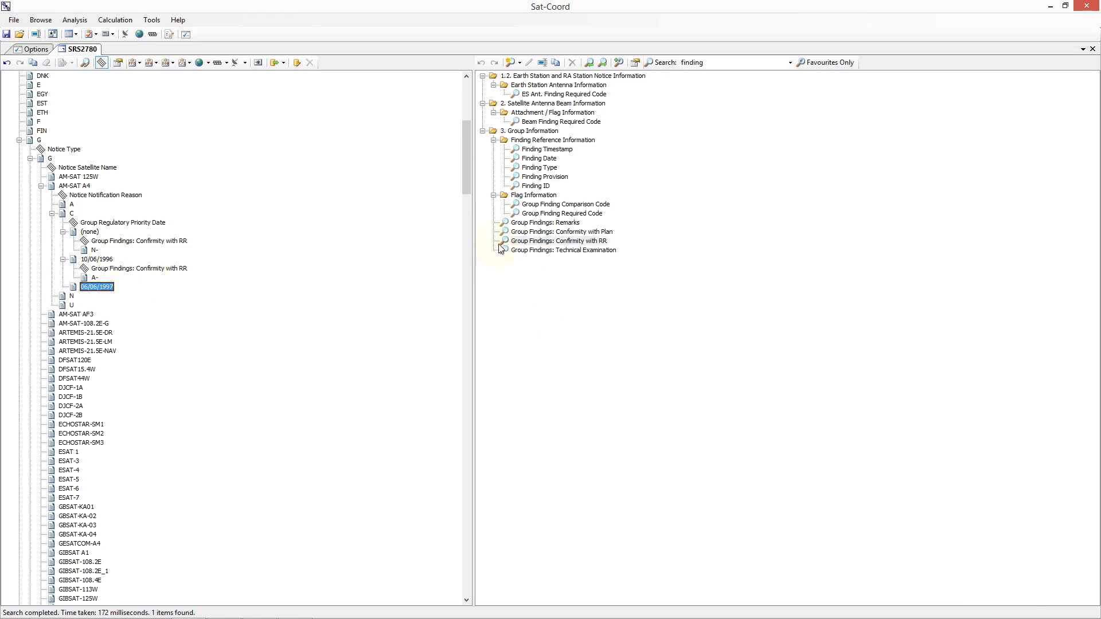
double_click(517, 242)
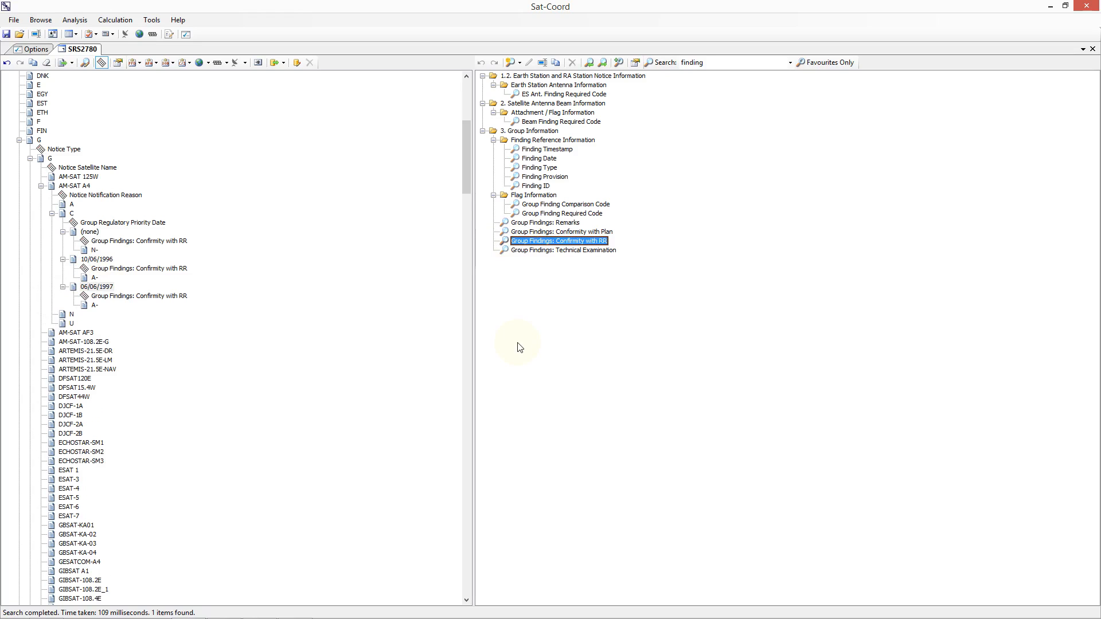
Step: Clear the search filter, limit the searches to favourites, and expand the Frequency Information folder
left_click(710, 63)
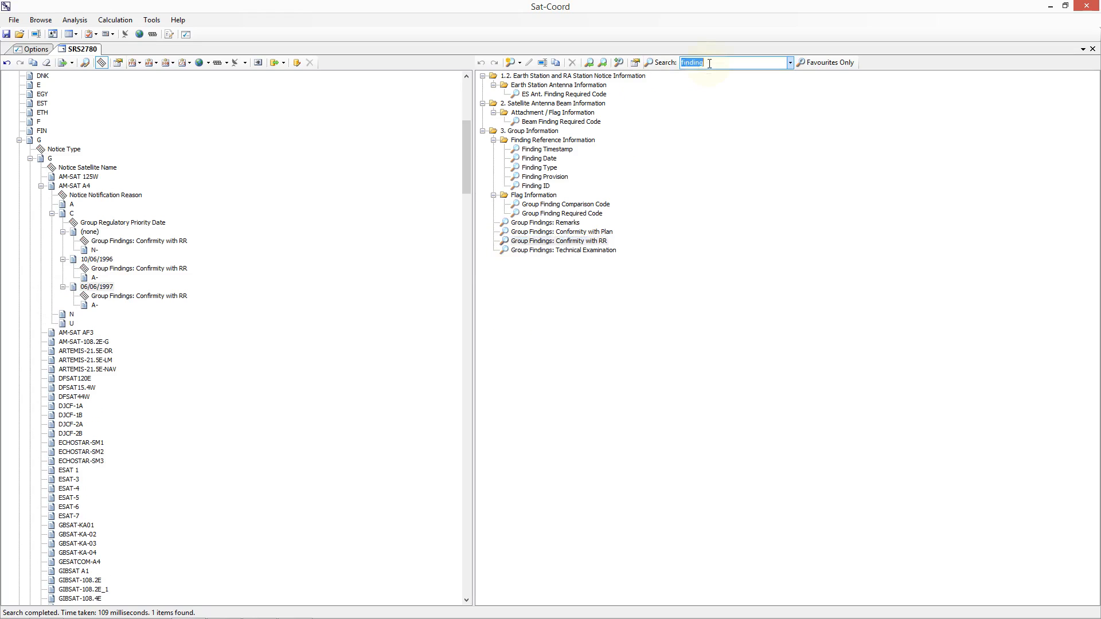
key("BackSpace")
left_click(828, 62)
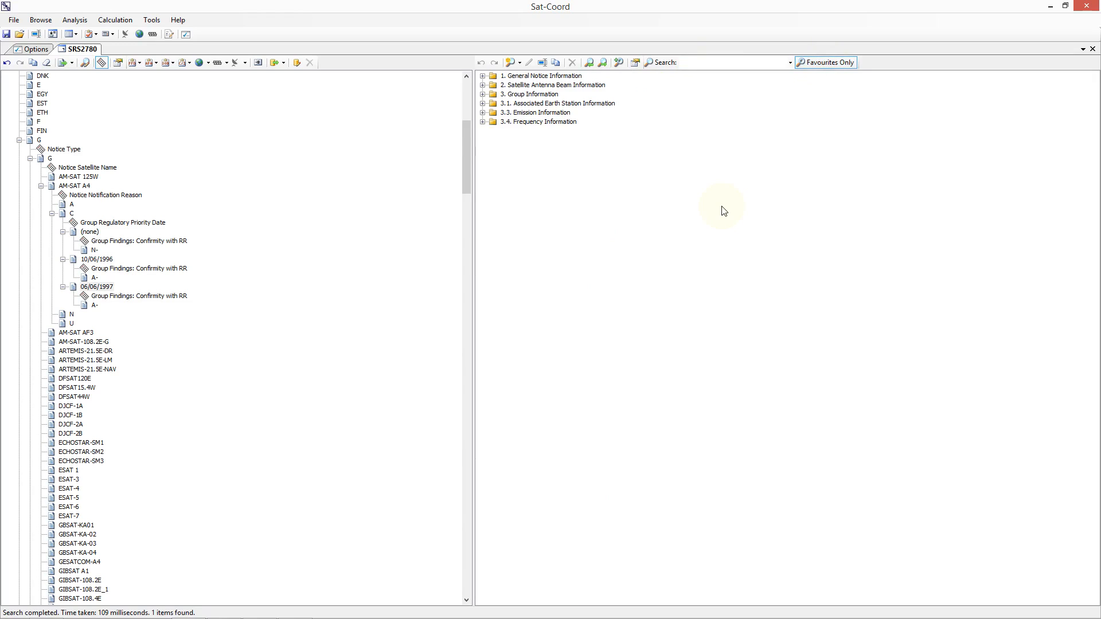
left_click(484, 121)
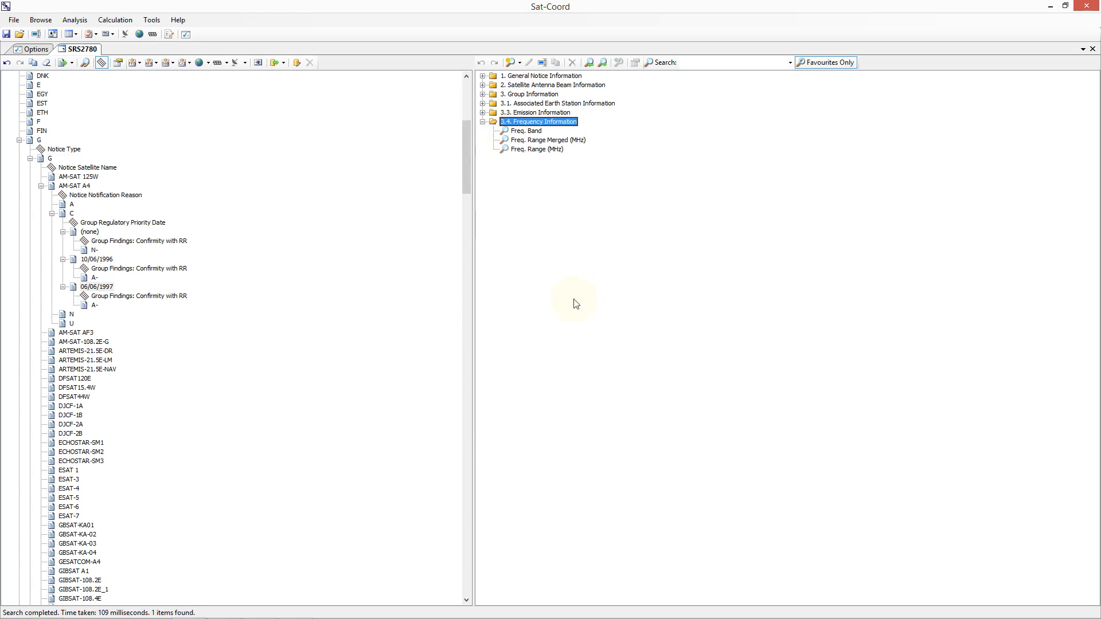
Step: Examine the start and stop frequencies of the bands, including Ku-Band, in the Frequency Data options, and close the options
left_click(152, 21)
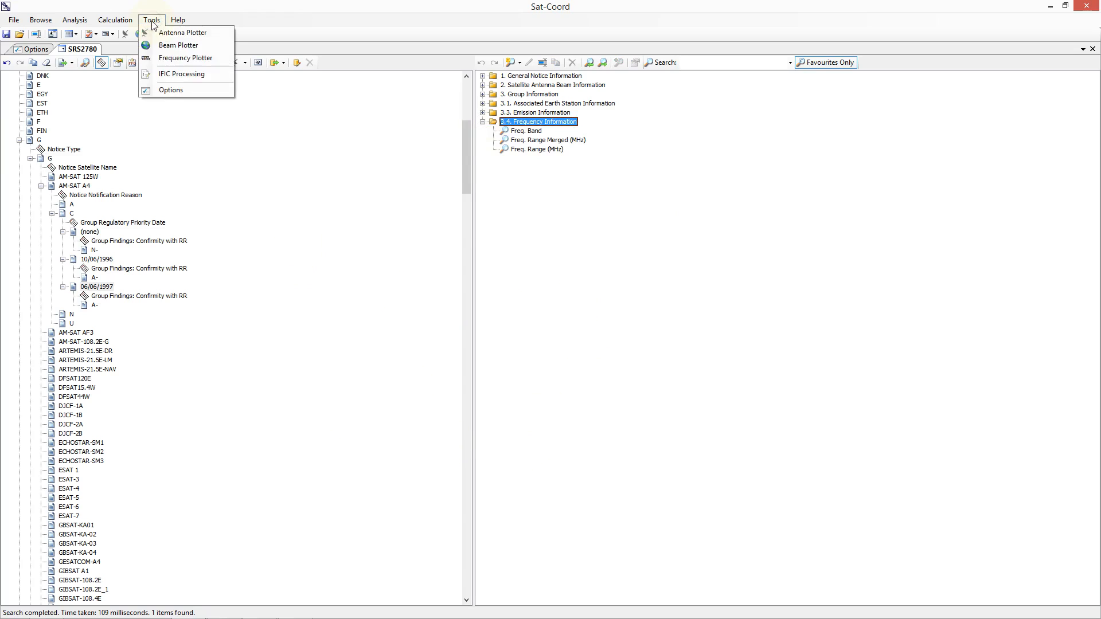
left_click(160, 89)
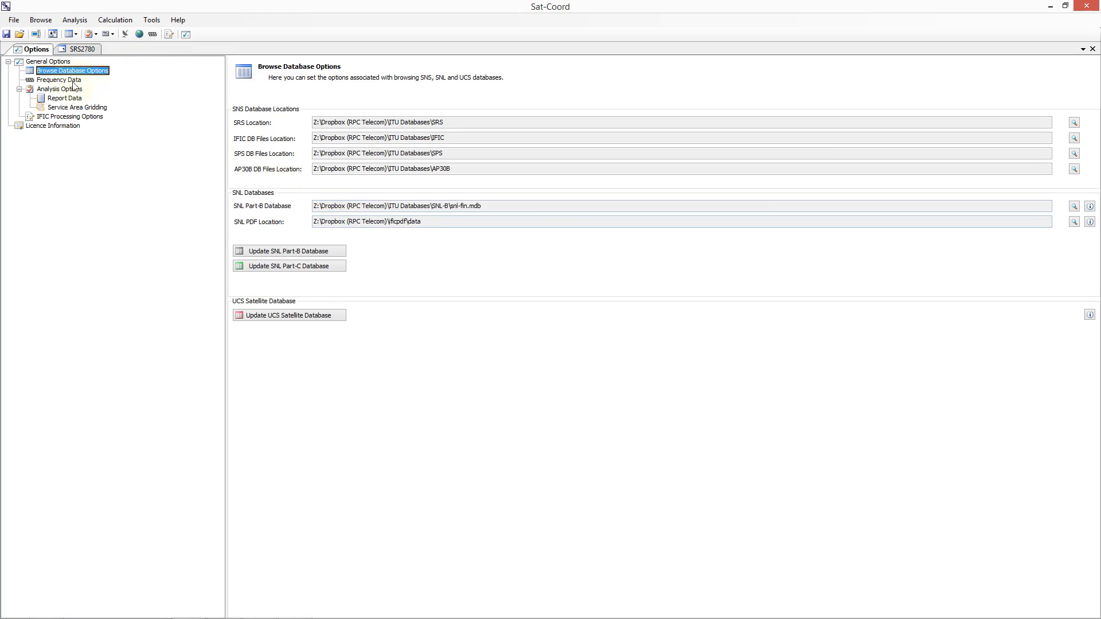
left_click(67, 81)
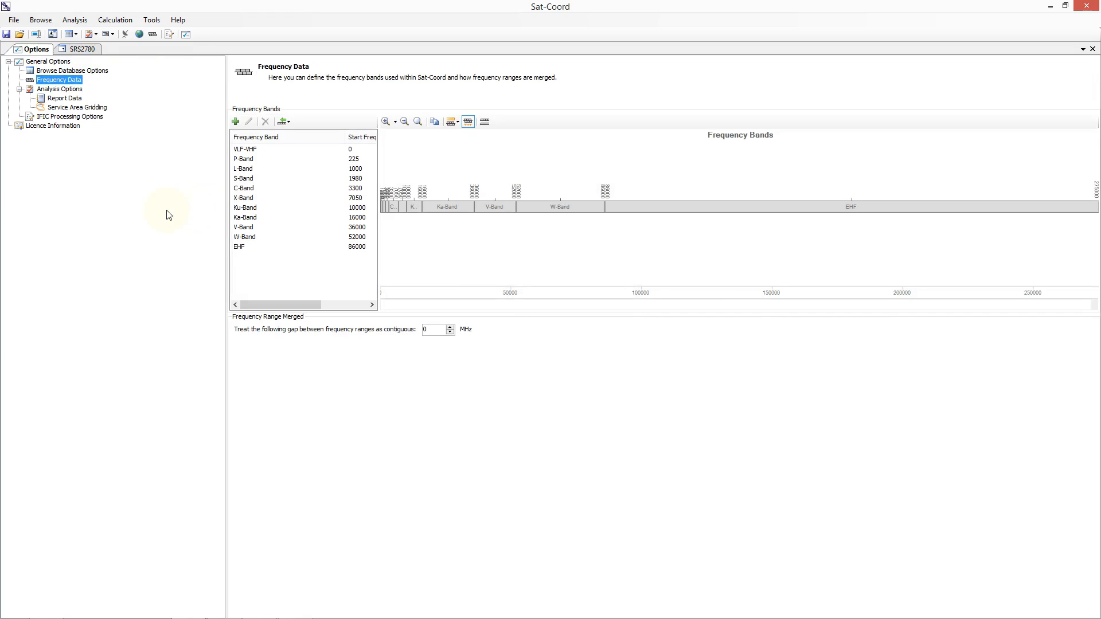
left_click_drag(378, 212, 481, 206)
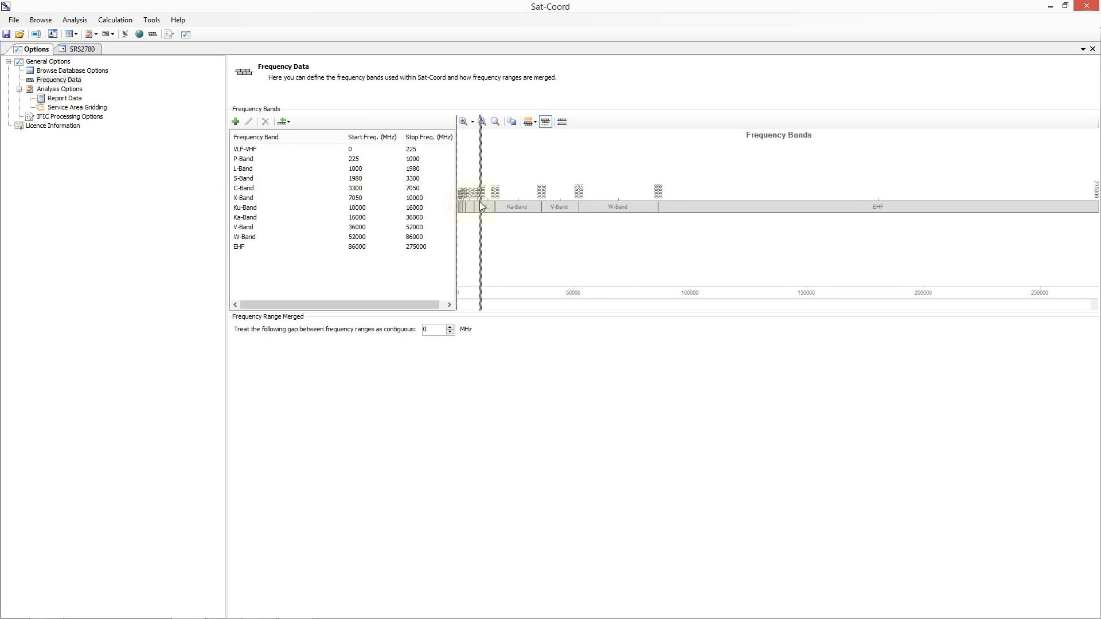
left_click(297, 210)
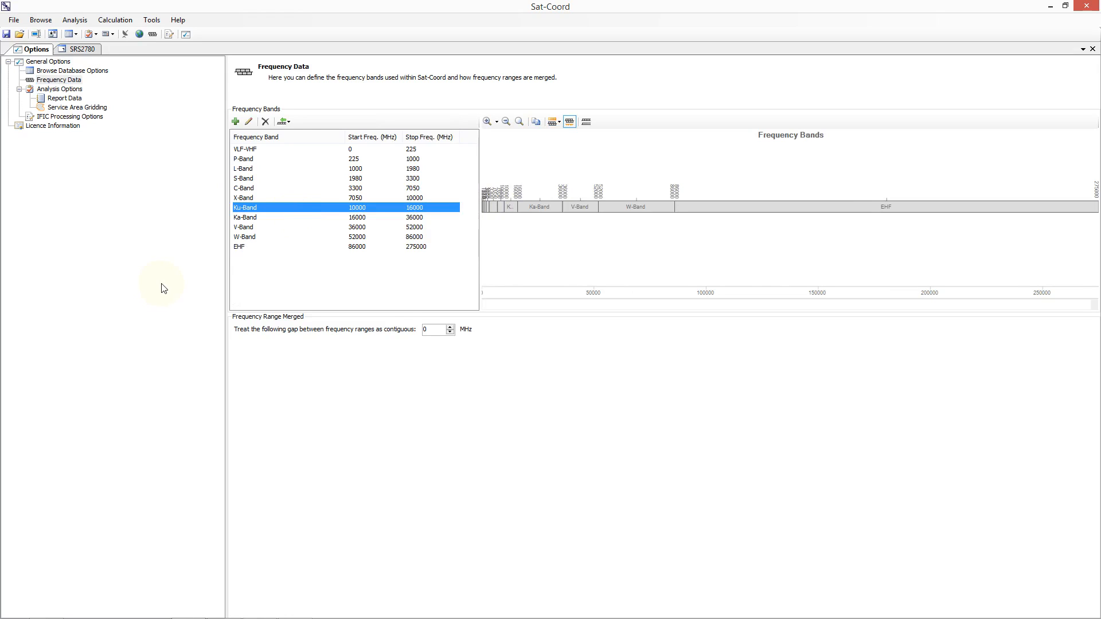
left_click(1092, 49)
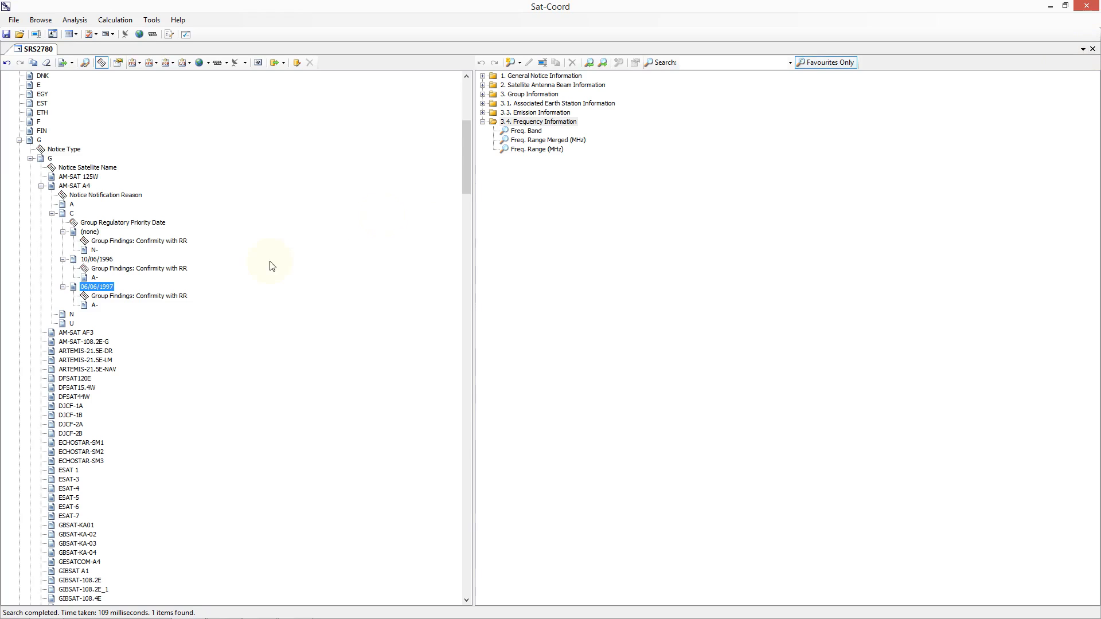
Step: Run the Freq. Band, Freq. Range Merged (MHz) and Freq. Range (MHz) searches in turn on priority date 10/06/1996
left_click(97, 259)
double_click(521, 131)
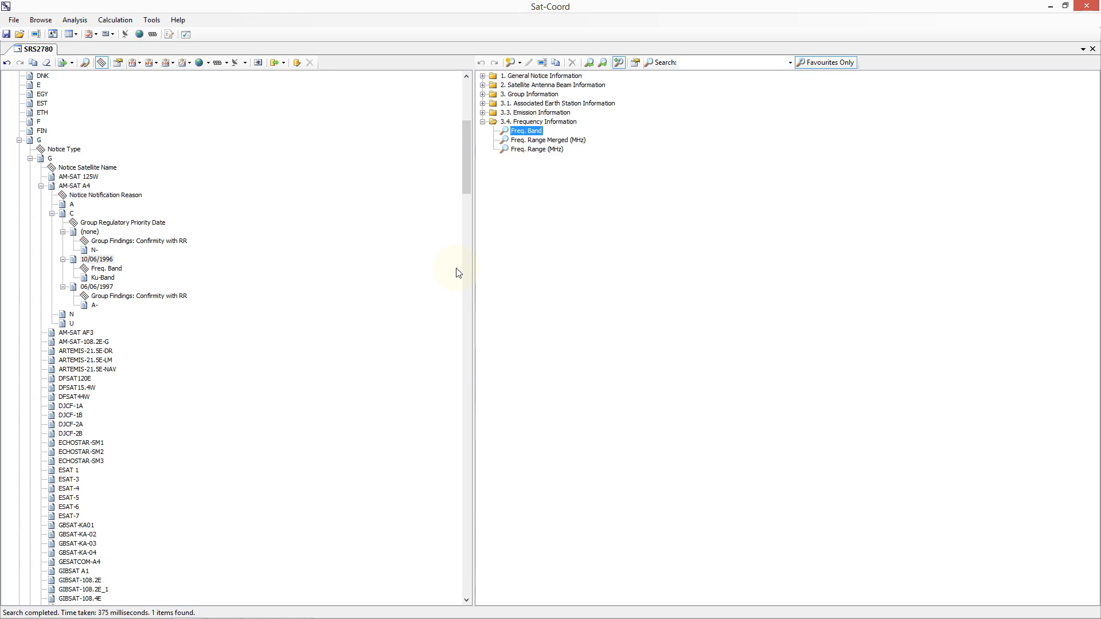
left_click(102, 259)
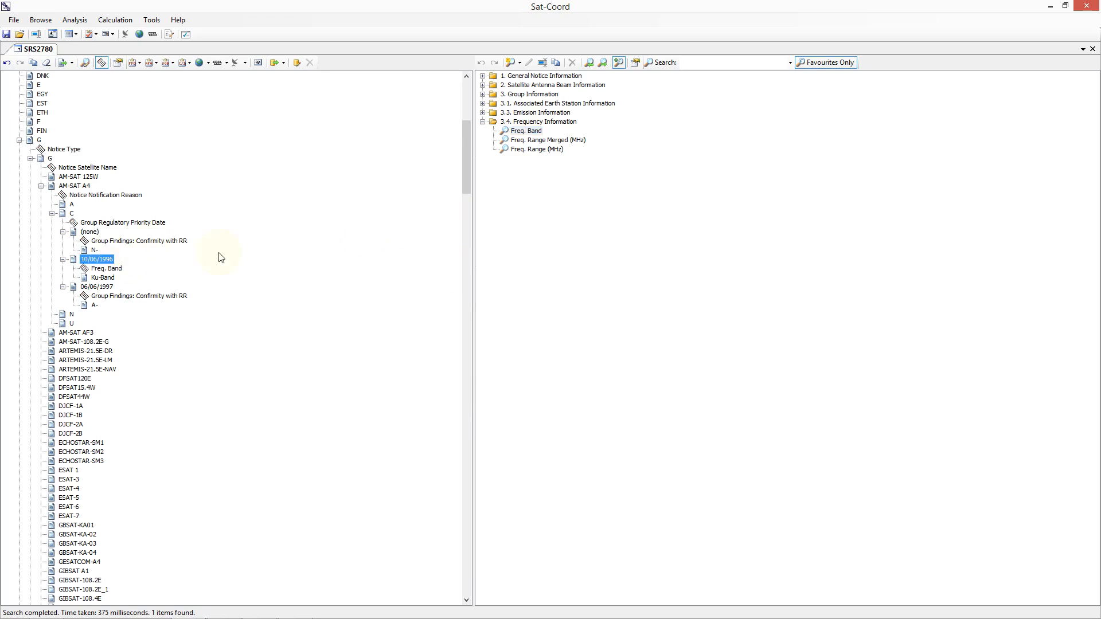
left_click(539, 141)
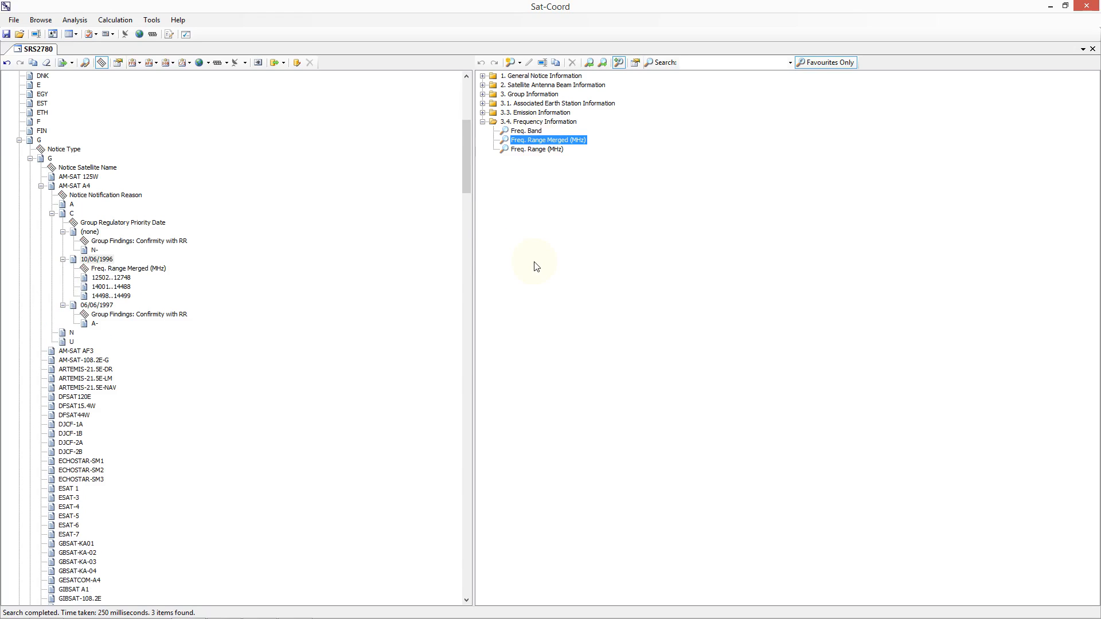
left_click(89, 261)
left_click(539, 150)
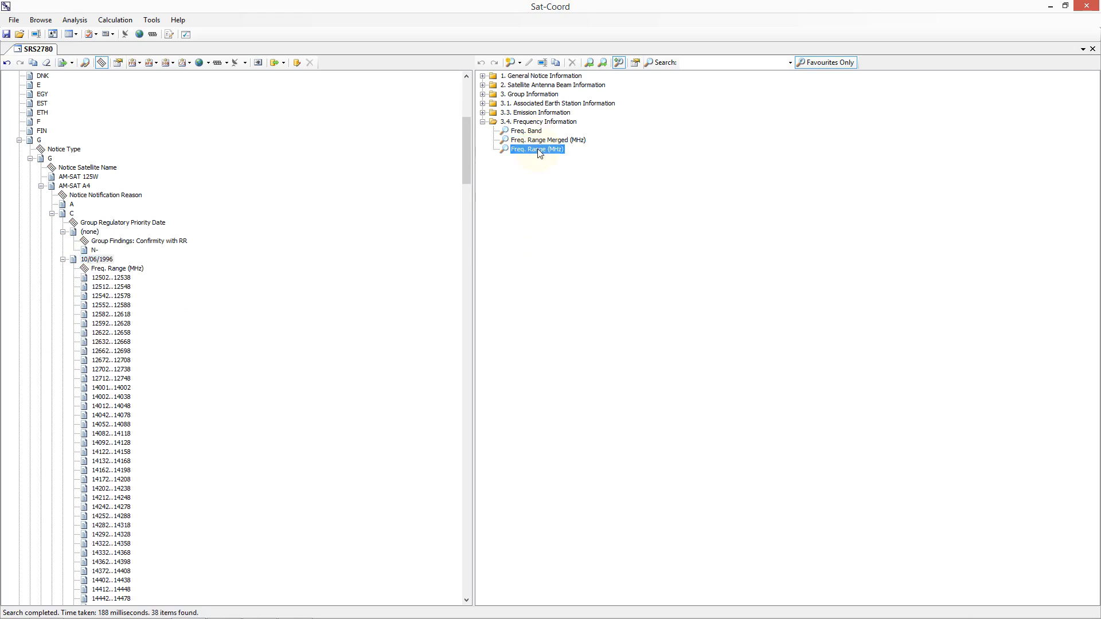